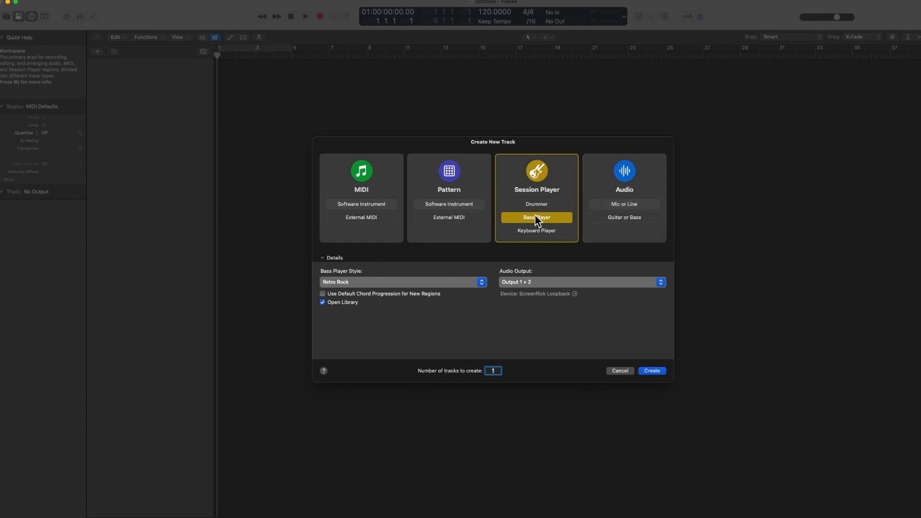
Create one Session Player track with the Bass Player in the Retro Rock style.
left_click(395, 283)
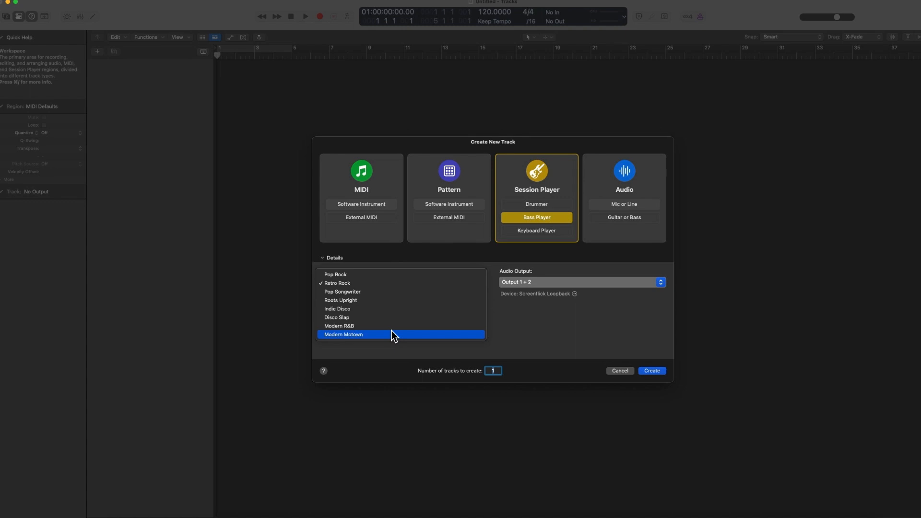
left_click(407, 283)
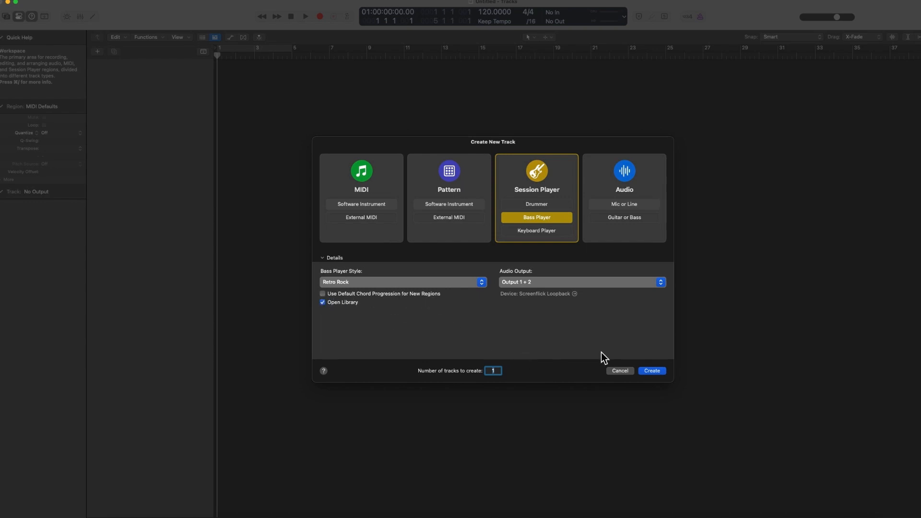
left_click(649, 371)
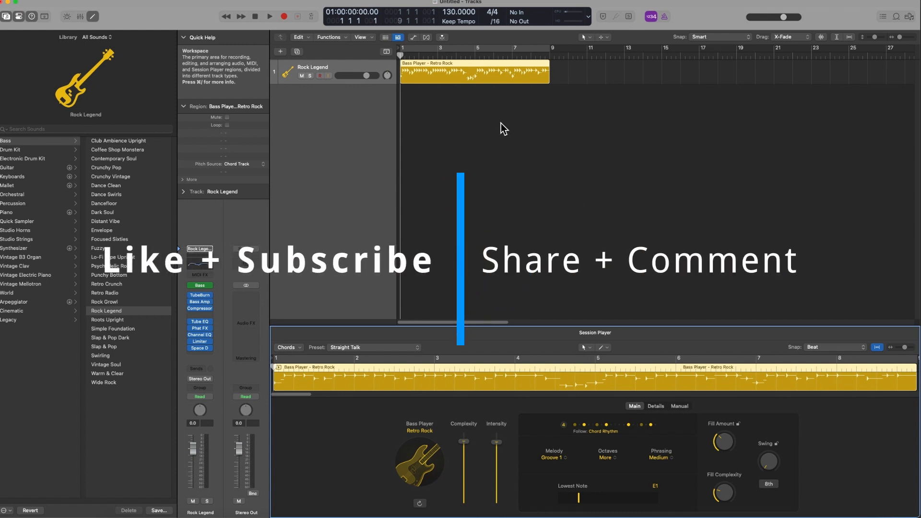
Turn on cycle mode for the bass region's range and select the Rock Legend bass patch.
left_click(575, 113)
key("c")
left_click(140, 191)
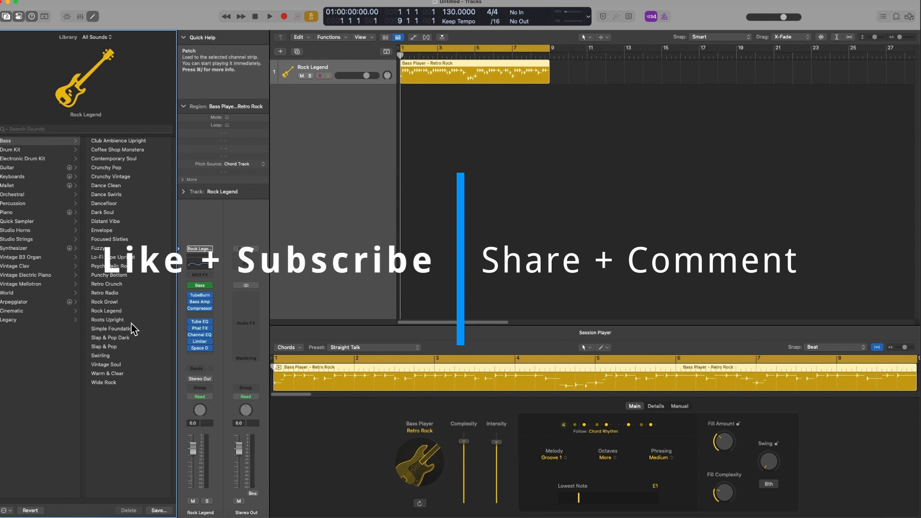
left_click(123, 311)
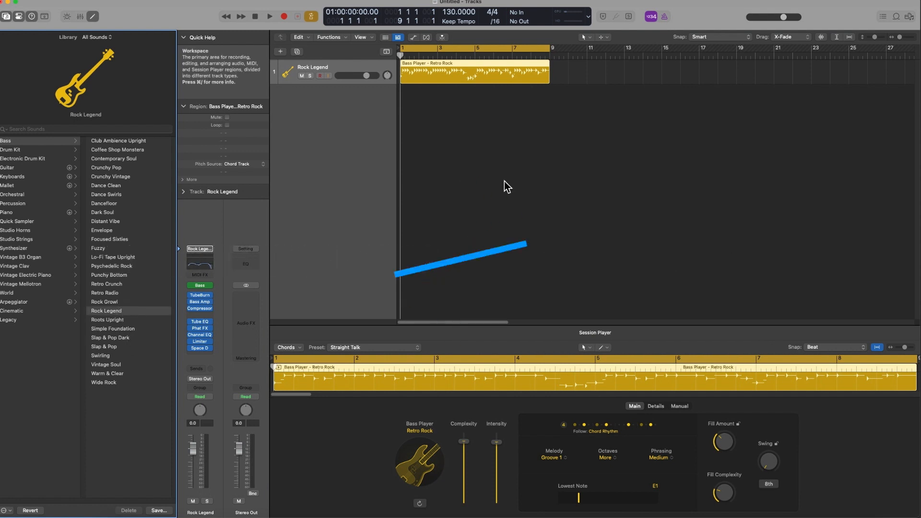
Play back the Retro Rock bass region with the Rock Legend patch, then stop playback.
key("space")
left_click(759, 2)
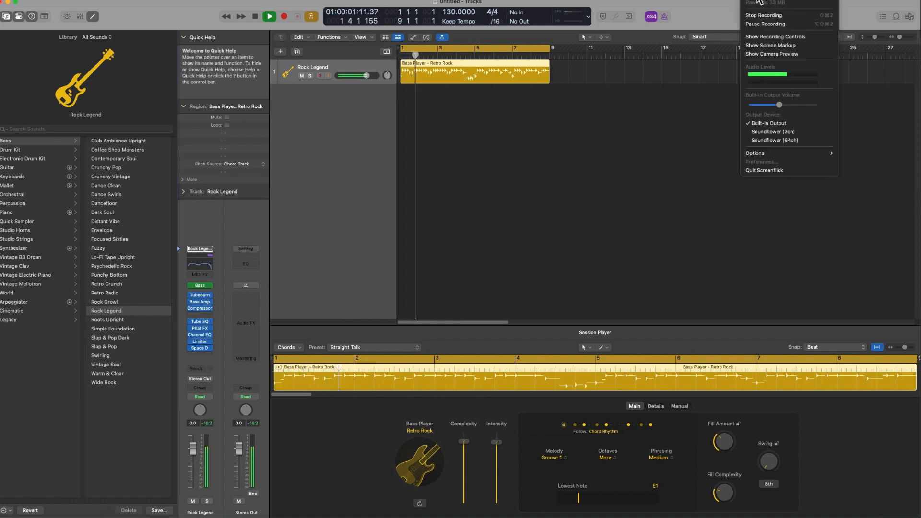
left_click(709, 212)
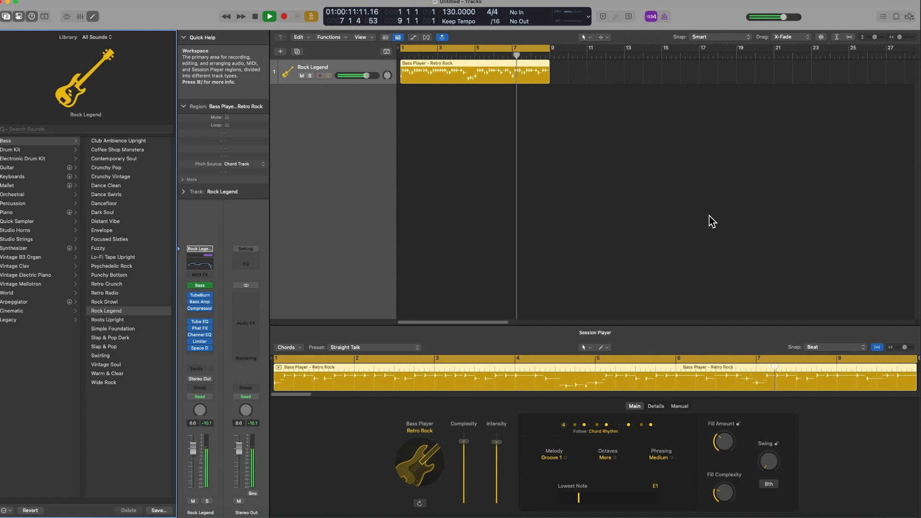
left_click(255, 19)
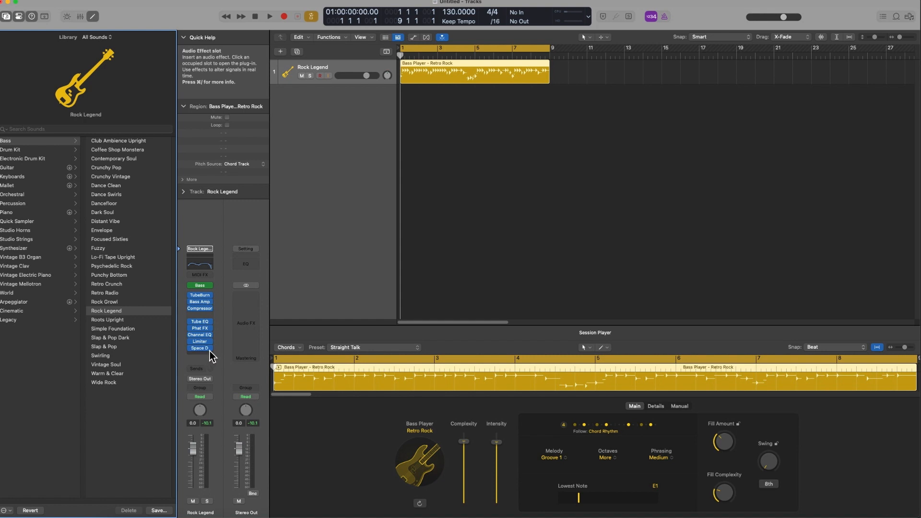
Hide Quick Help and open the Bass Amp Designer plug-in on the Rock Legend track.
key("shift+/")
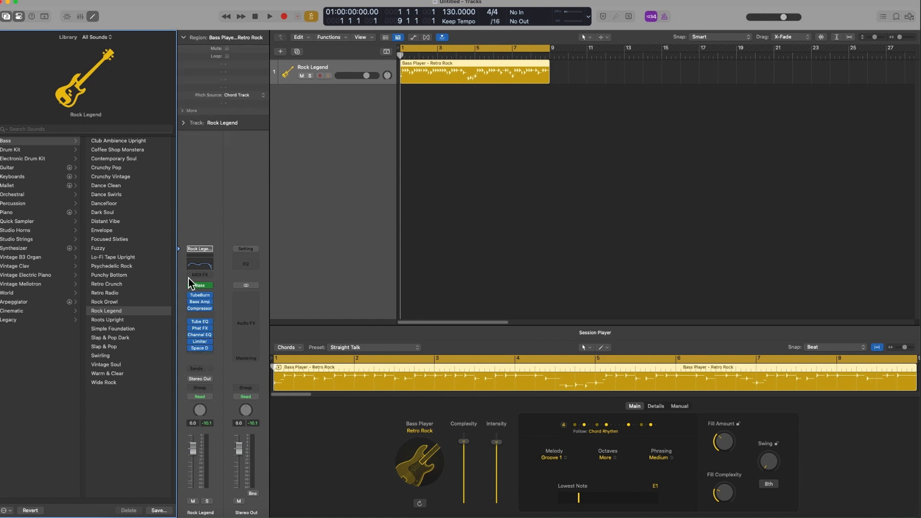
left_click(201, 301)
left_click_drag(583, 120, 623, 150)
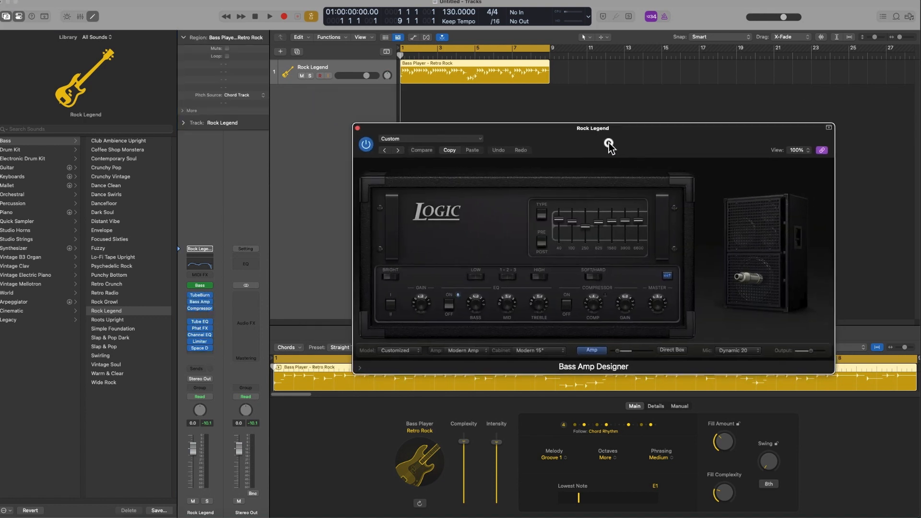
Review the amp model and microphone options in Bass Amp Designer, keeping the Customized model and the Dynamic 20 microphone.
left_click(416, 353)
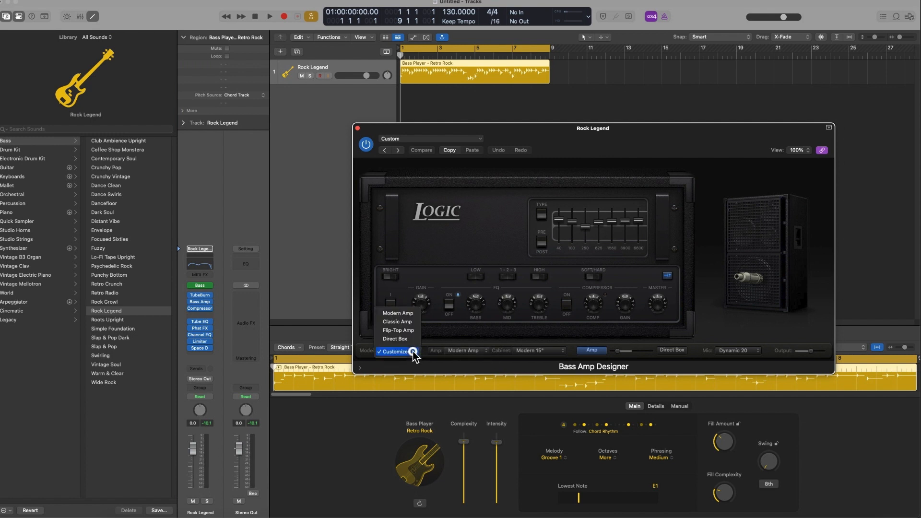
left_click(409, 262)
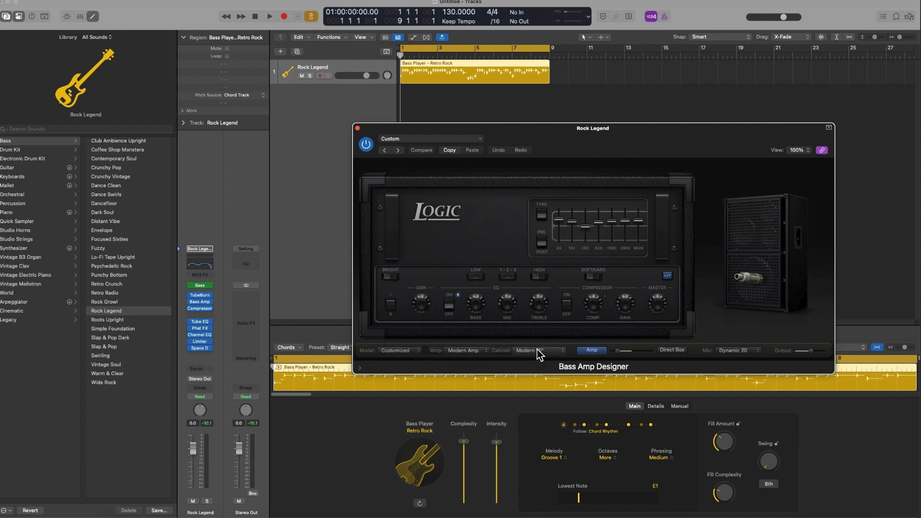
left_click(731, 350)
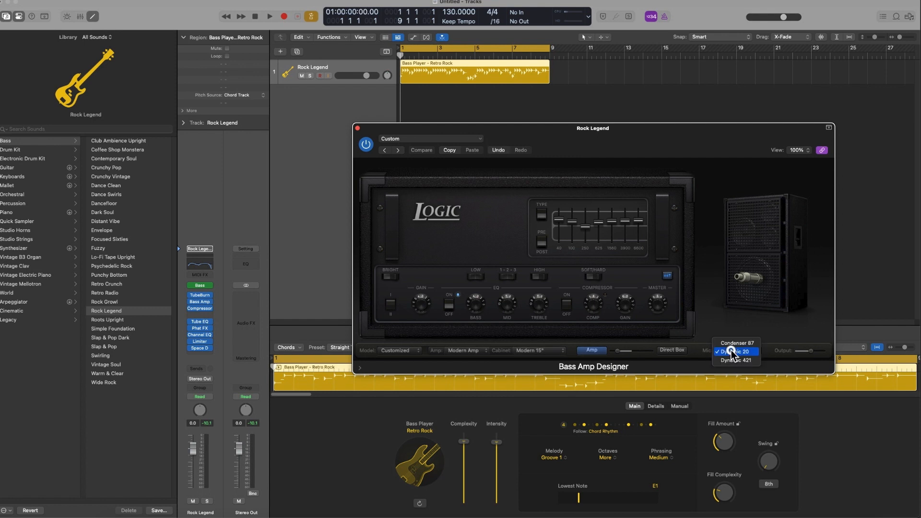
left_click(731, 351)
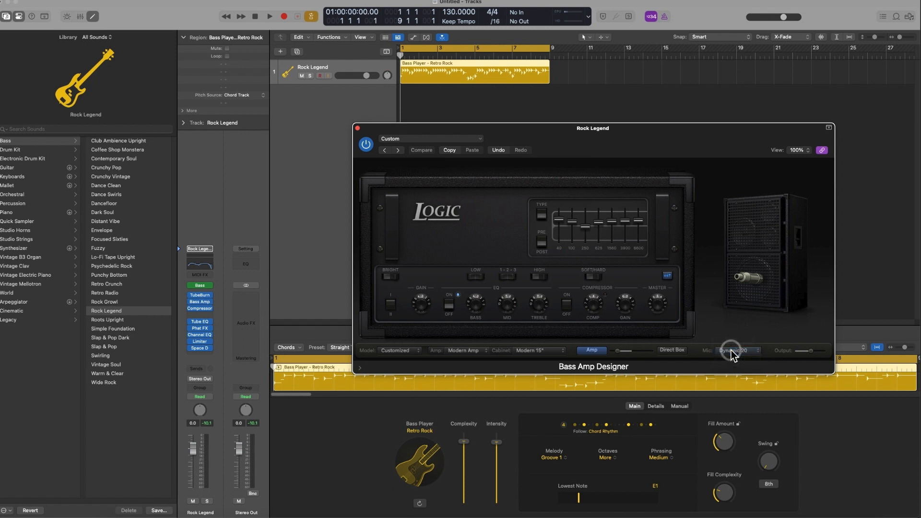
Try repositioning the microphone in front of the bass cabinet in Bass Amp Designer.
mouse_move(745, 293)
left_click_drag(720, 314, 740, 318)
left_click(750, 319)
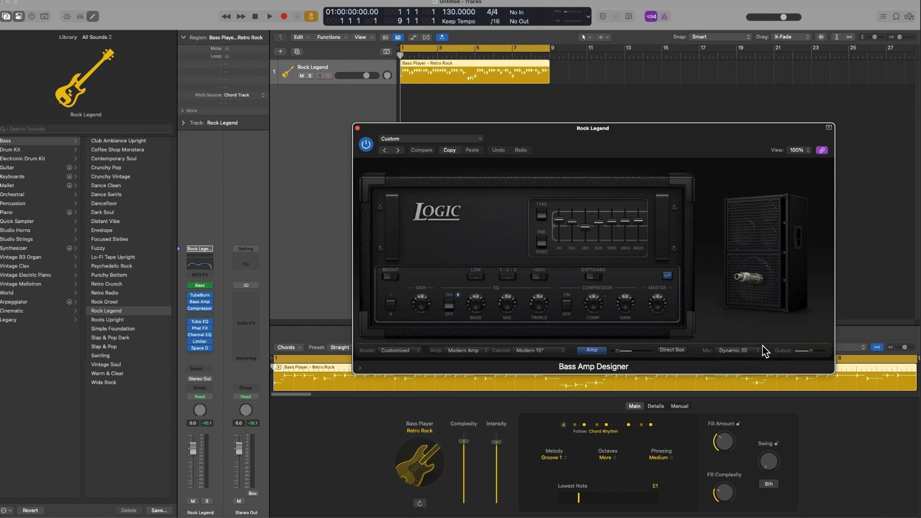
mouse_move(754, 311)
mouse_move(754, 322)
left_mouse_down()
mouse_move(710, 348)
mouse_move(756, 339)
mouse_move(727, 322)
mouse_move(741, 315)
mouse_move(738, 332)
mouse_move(772, 323)
mouse_move(738, 322)
left_mouse_up()
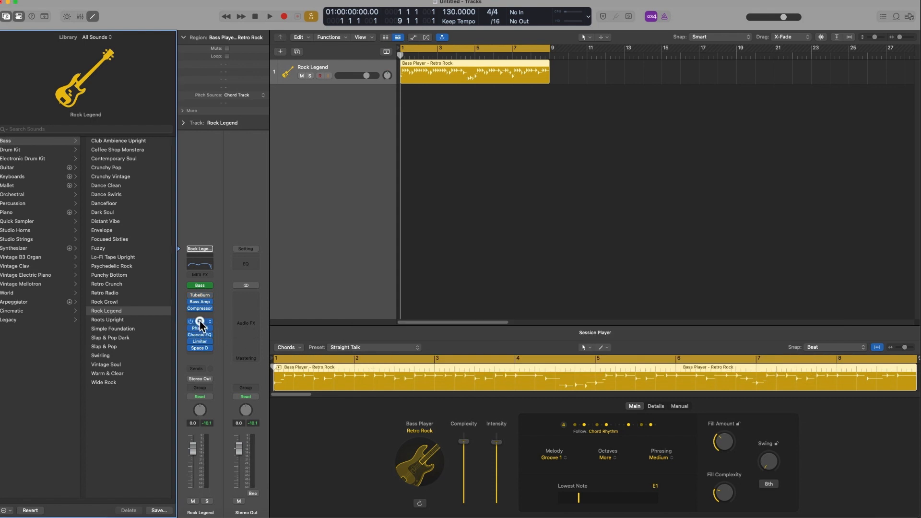
Inspect the Vintage Tube EQ and Space Designer plug-ins on the Rock Legend channel strip and close each one.
left_click(200, 321)
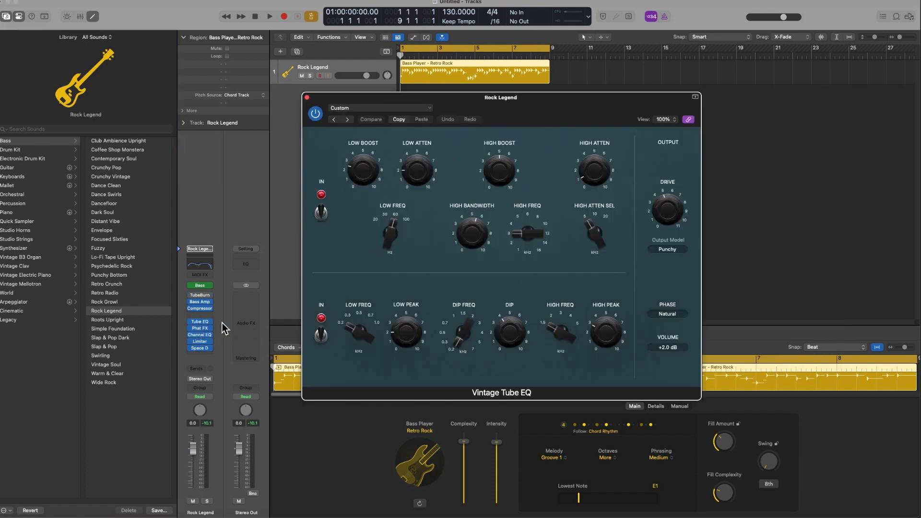
left_click(306, 98)
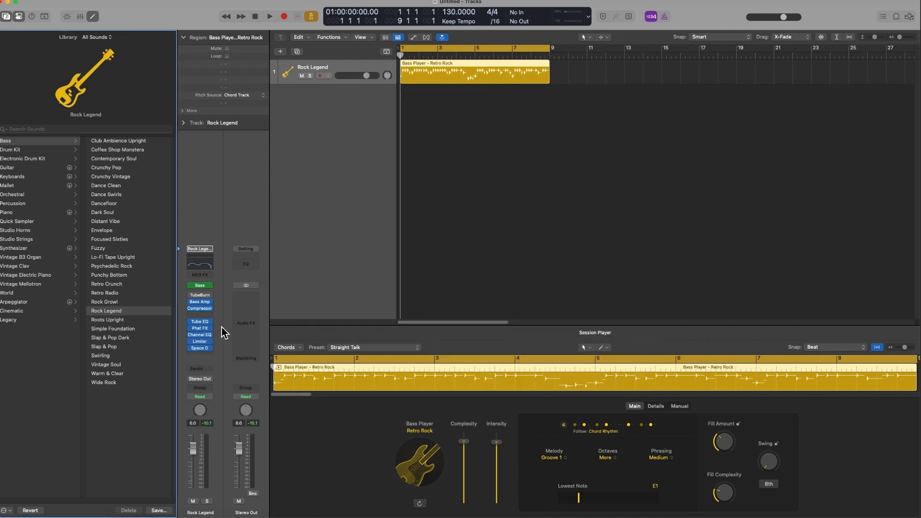
left_click(200, 348)
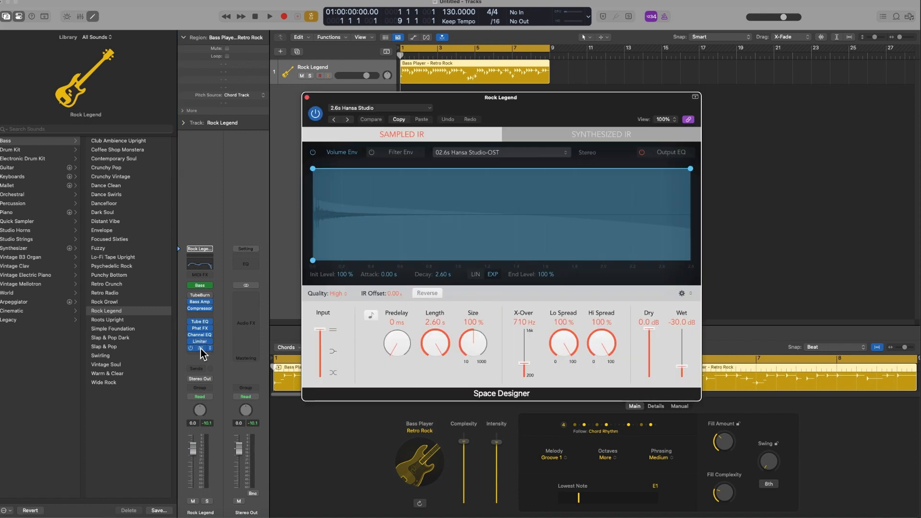
left_click(306, 97)
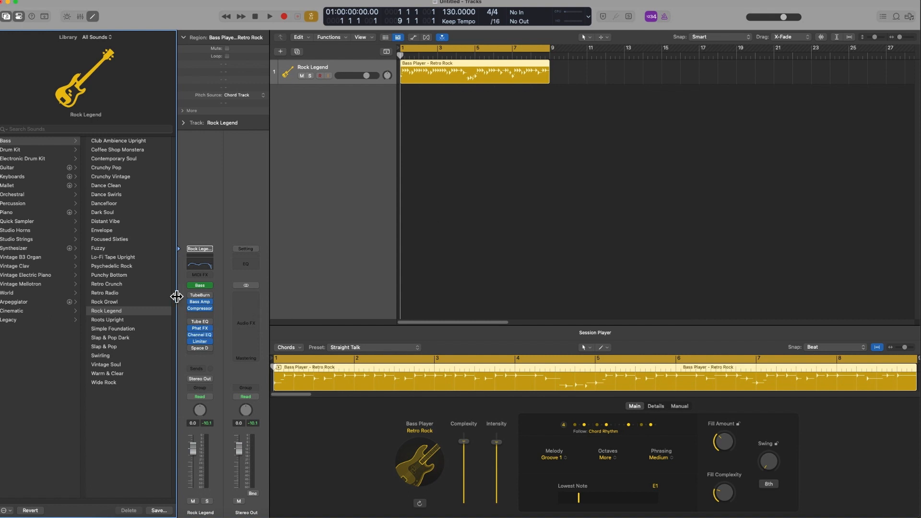
Load the Retro Crunch bass patch on the track and audition the region with it.
left_click(134, 284)
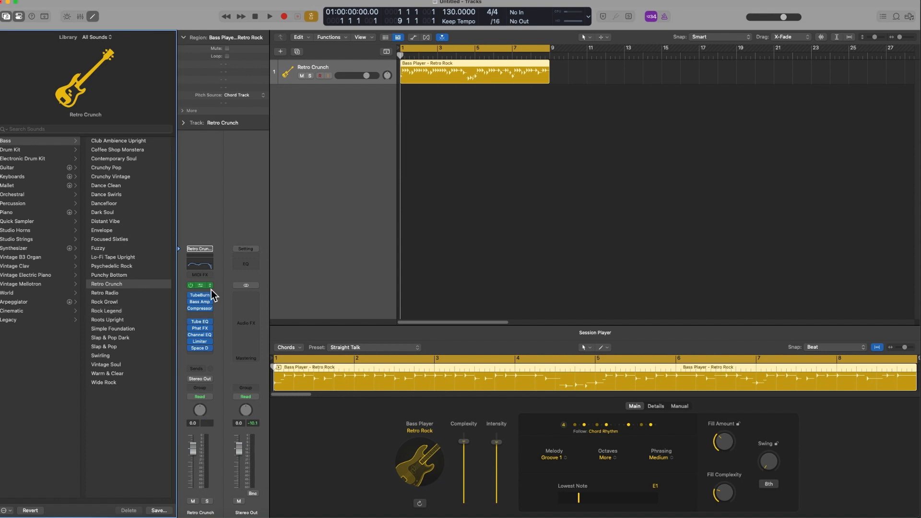
key("space")
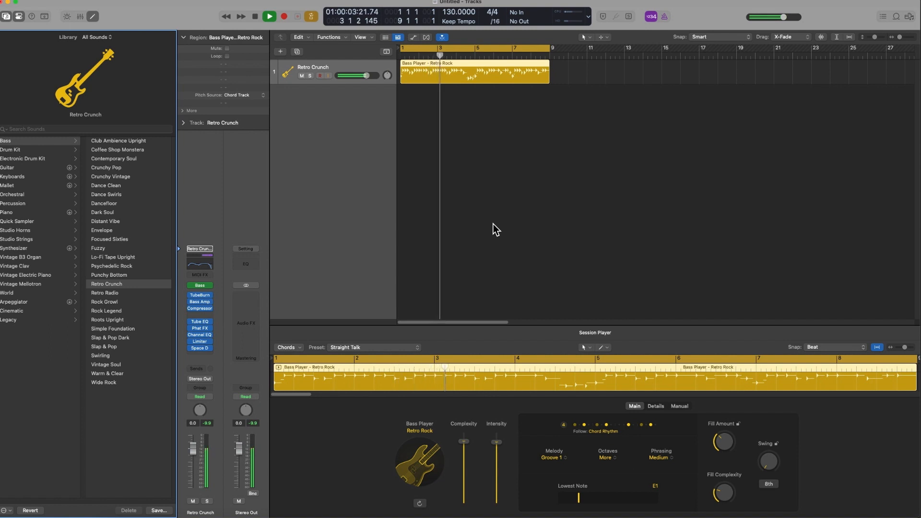
key("space")
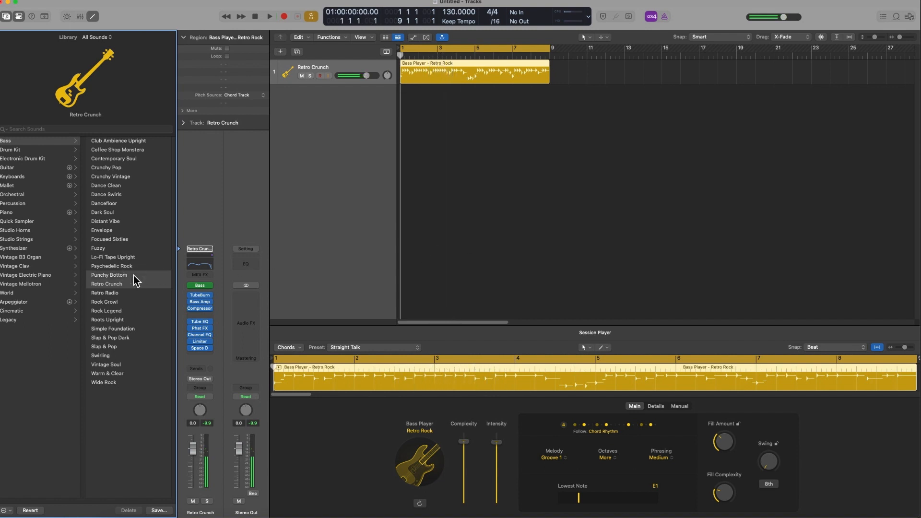
Load the Punchy Bottom bass patch and audition the region, with the Phat FX plug-in bypassed.
left_click(133, 275)
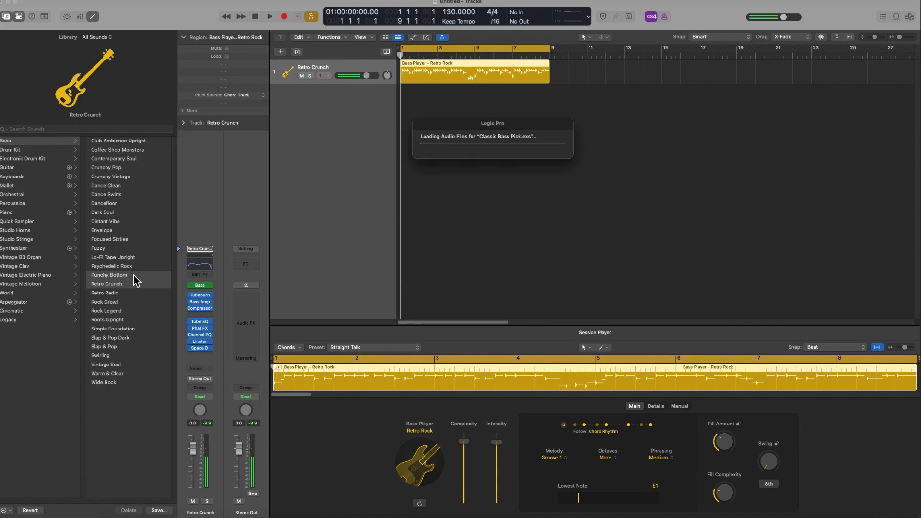
key("space")
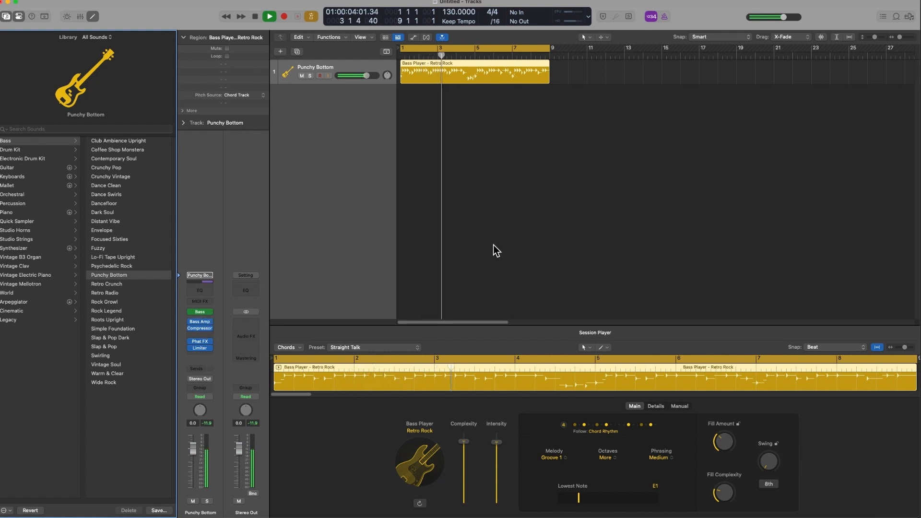
mouse_move(194, 341)
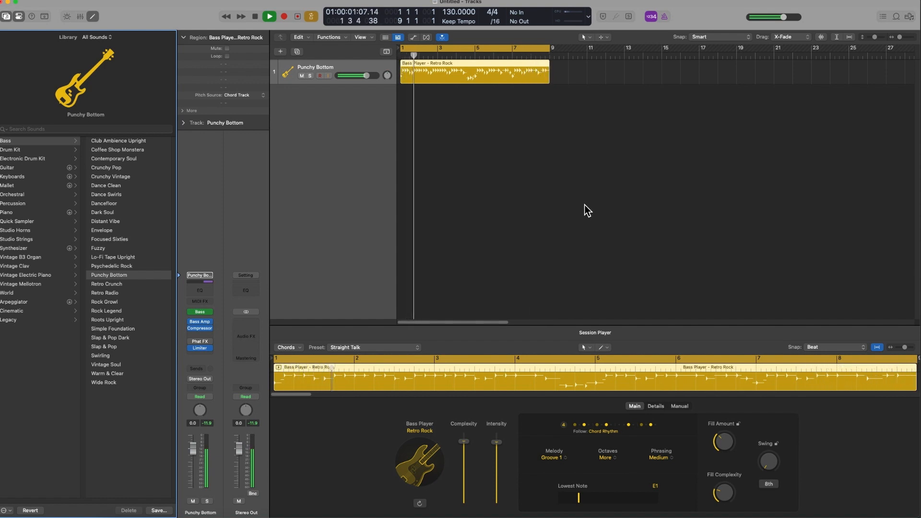
key("space")
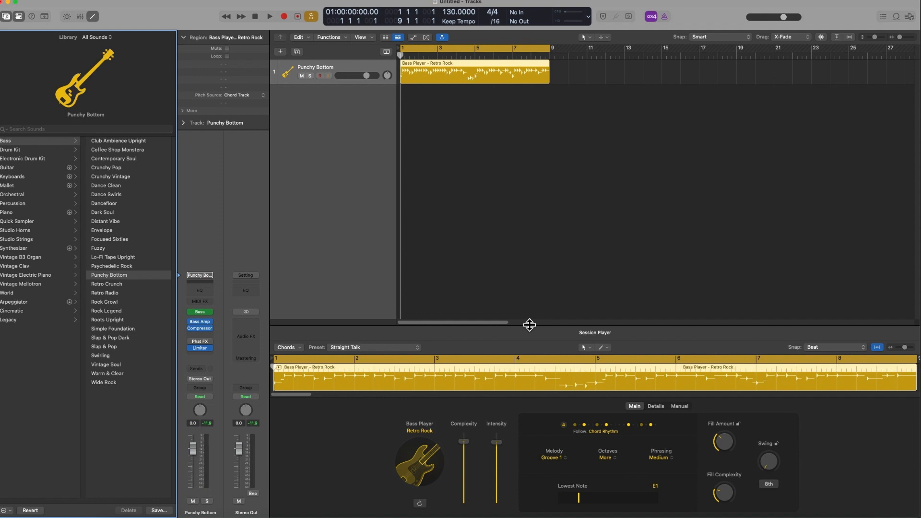
Set the bass player's preset to Double-Cross and audition the new bass line.
left_click(374, 347)
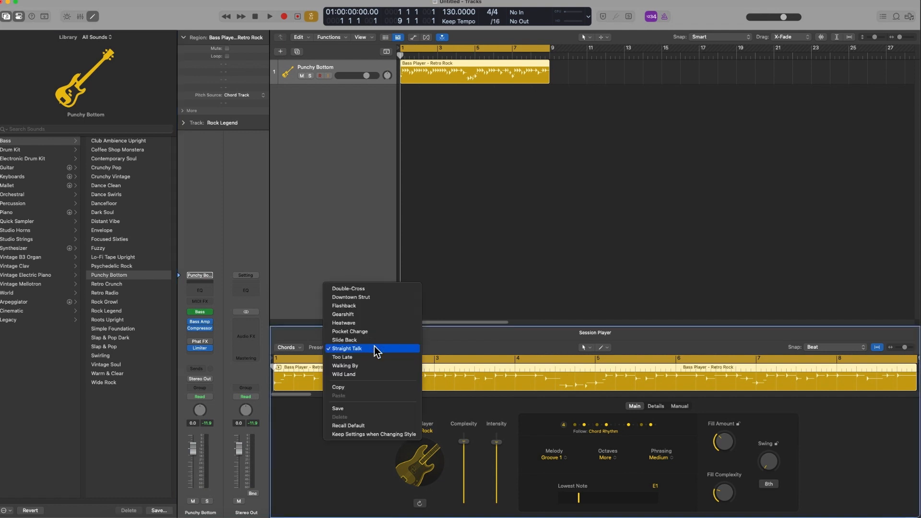
left_click(379, 288)
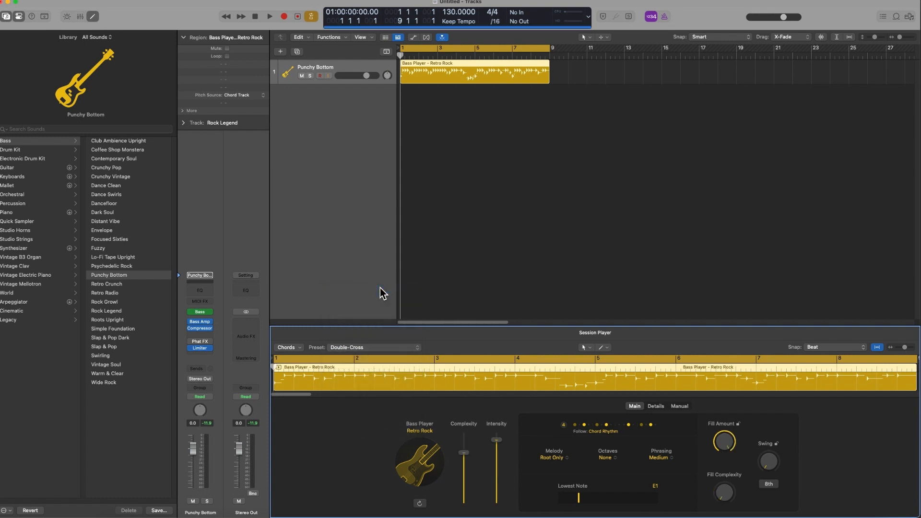
key("space")
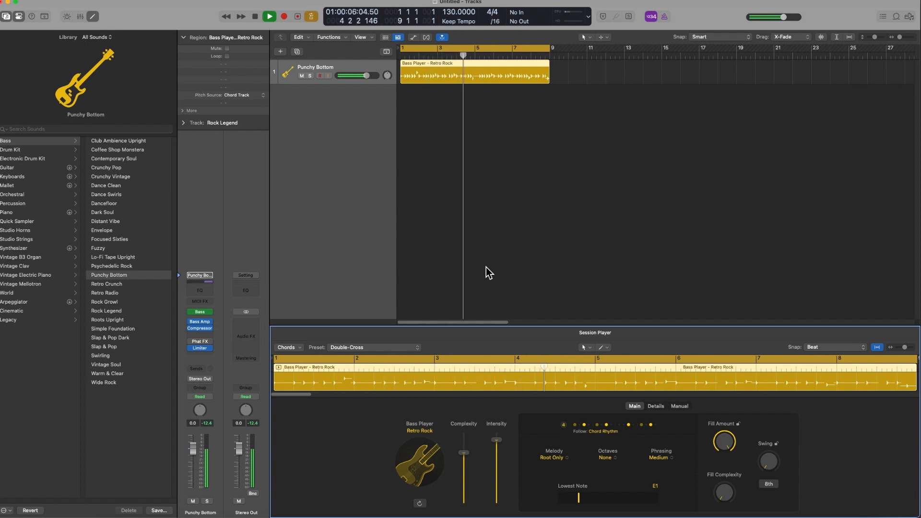
key("space")
Apply the I - V - vi - IV chord progression to the bass region and play it back.
left_click(286, 347)
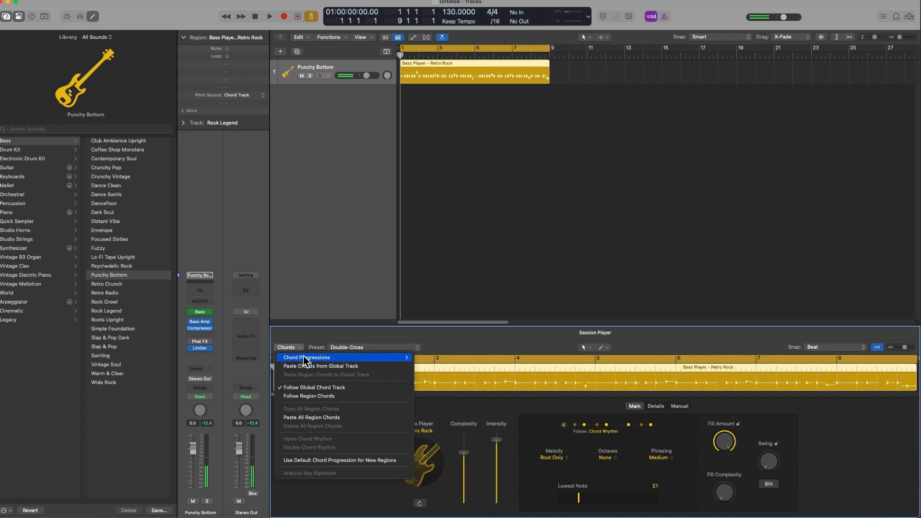
mouse_move(304, 359)
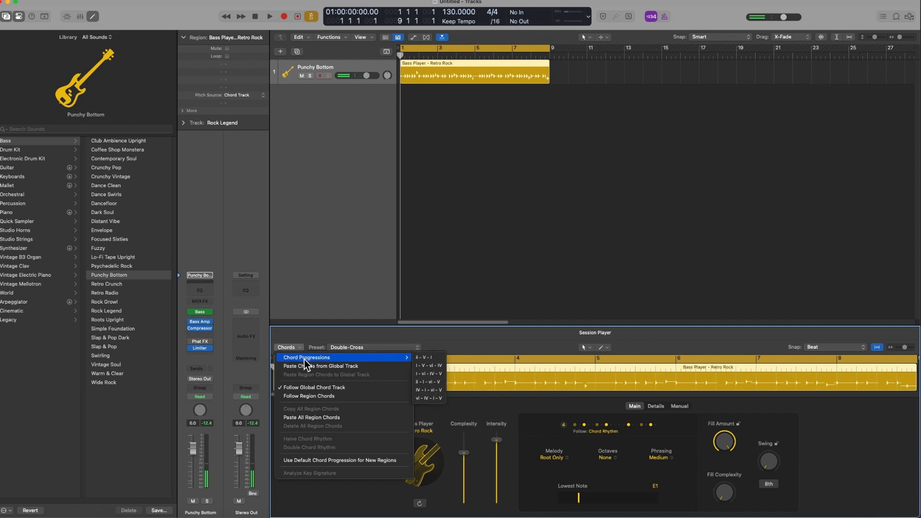
left_click(427, 366)
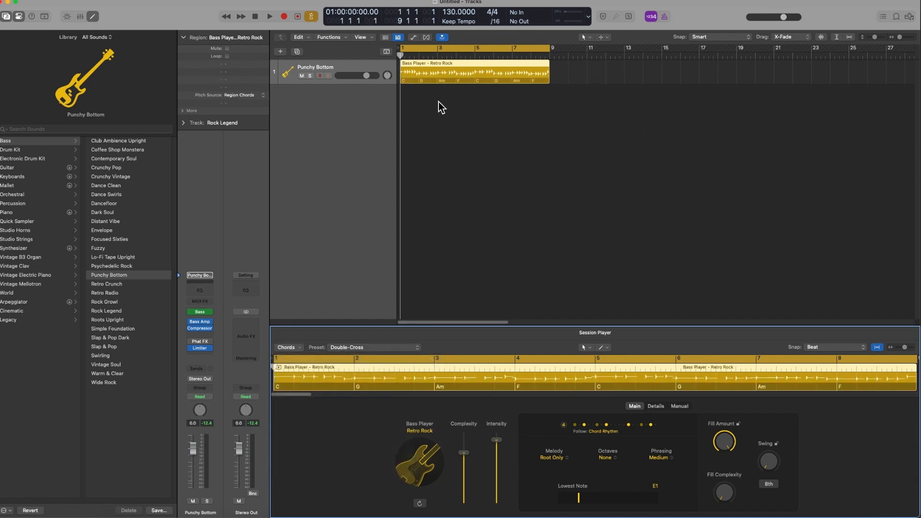
key("space")
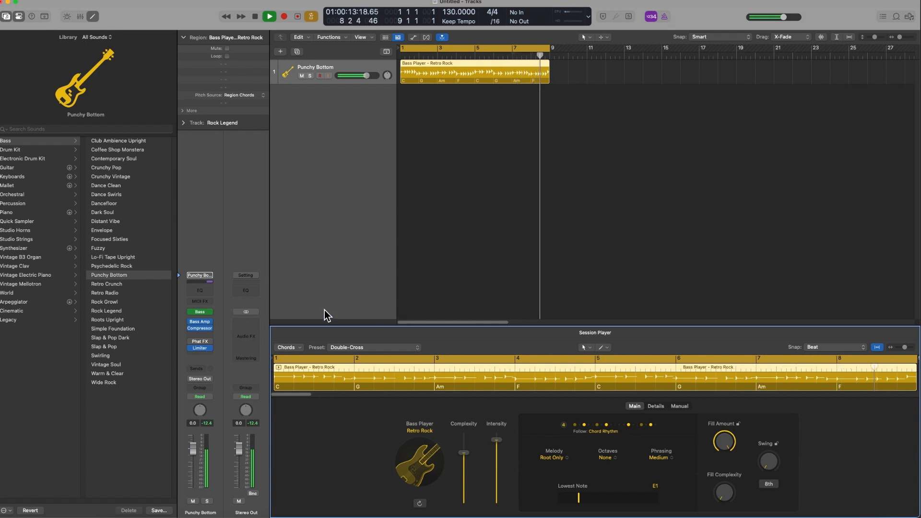
Open the track's Studio Bass instrument, switch its bass model from Classic to Rock and audition the region.
left_click(200, 312)
left_click_drag(594, 124, 631, 127)
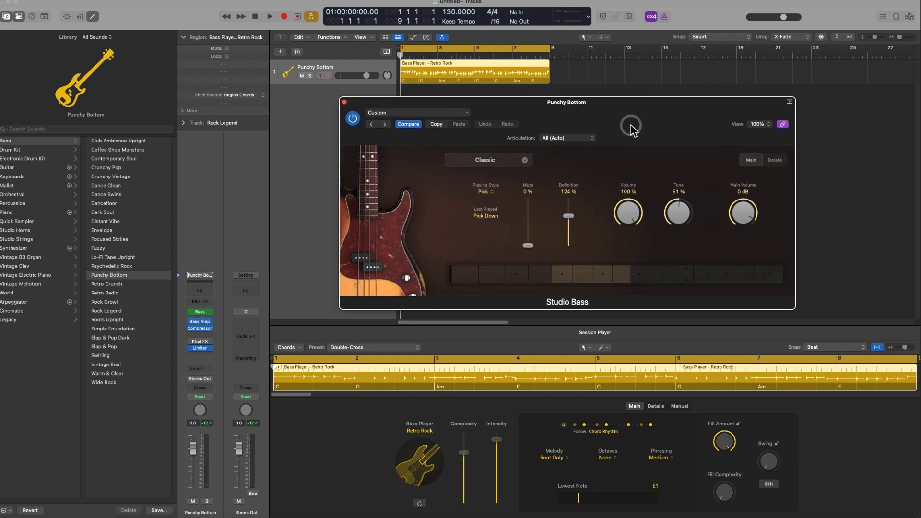
left_click(525, 161)
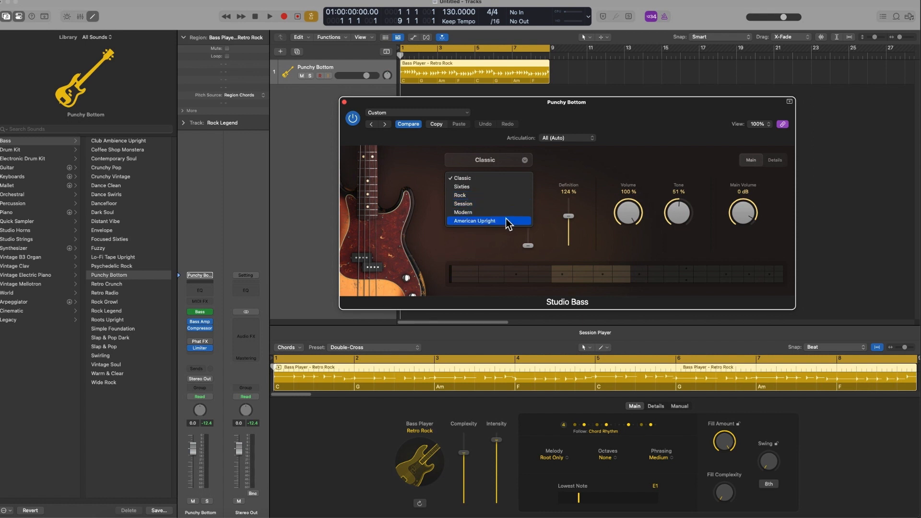
left_click(504, 194)
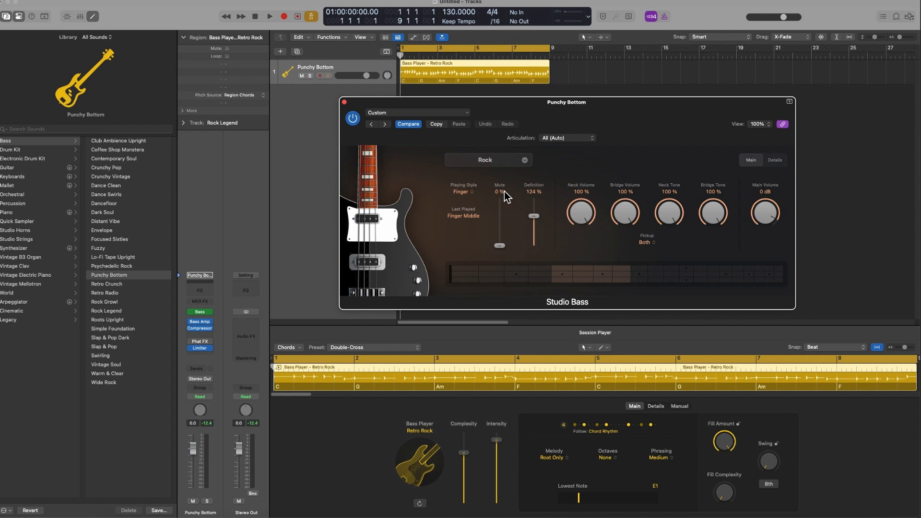
key("space")
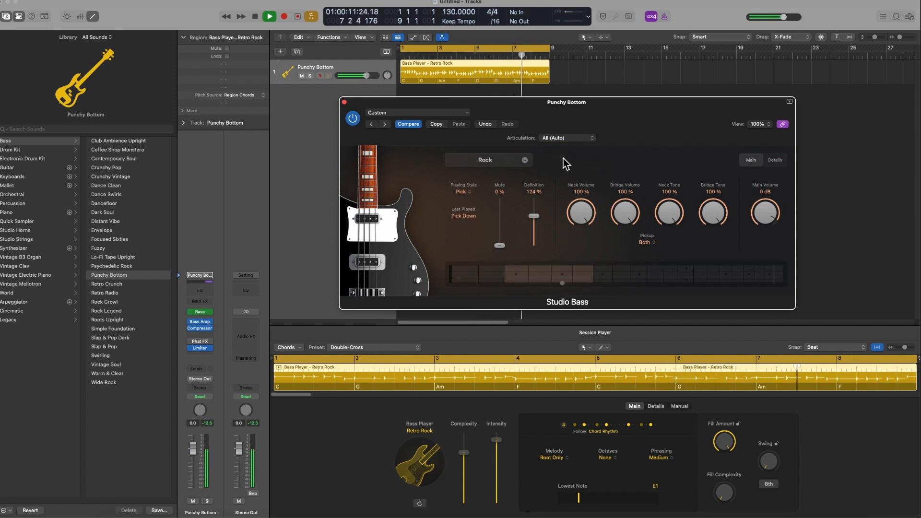
key("space")
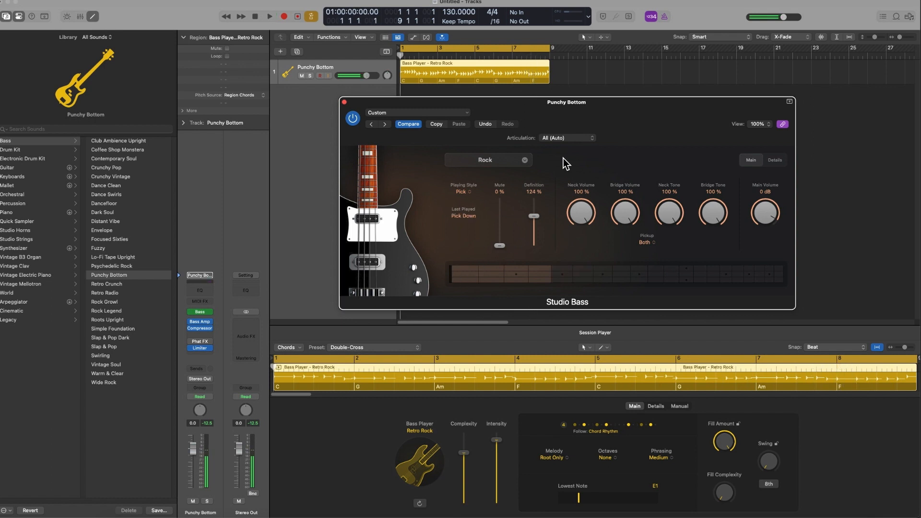
Set the Rock bass articulation to Legato (HammerOn/PullOff) and raise Mute to 24% while auditioning the region.
left_click(589, 139)
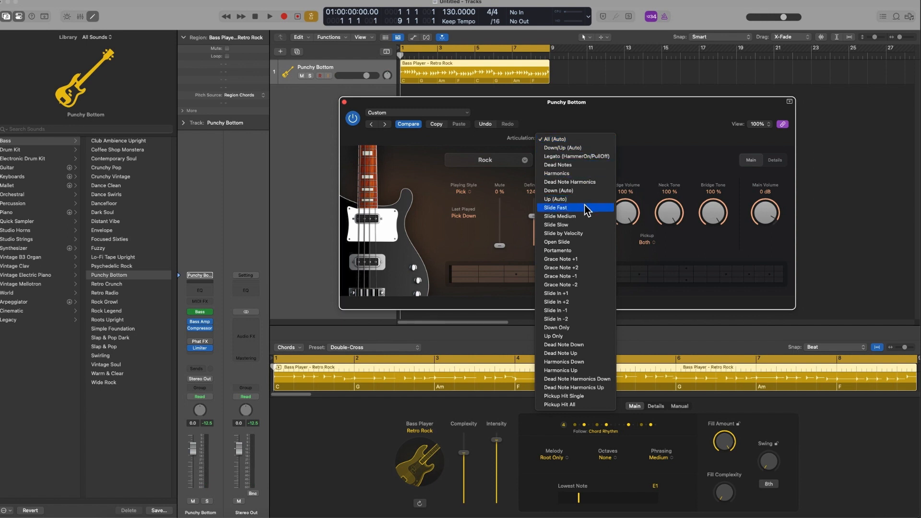
left_click(581, 160)
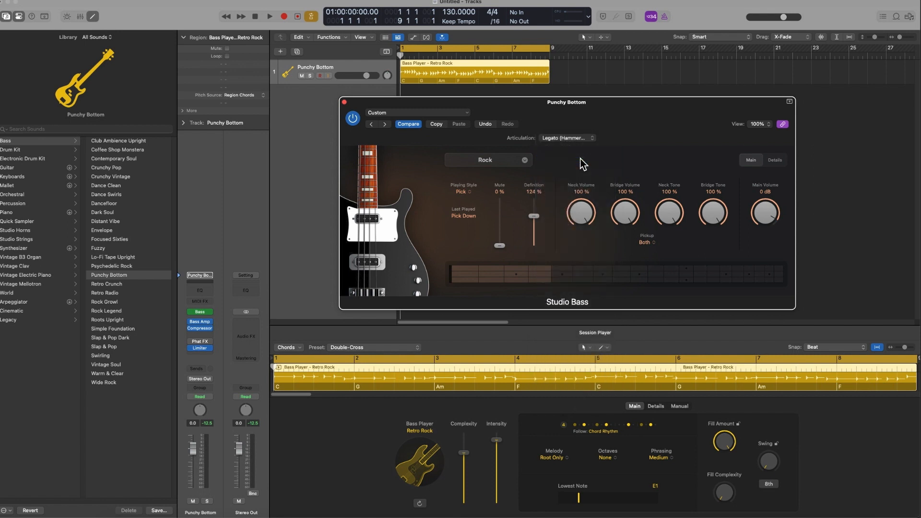
key("space")
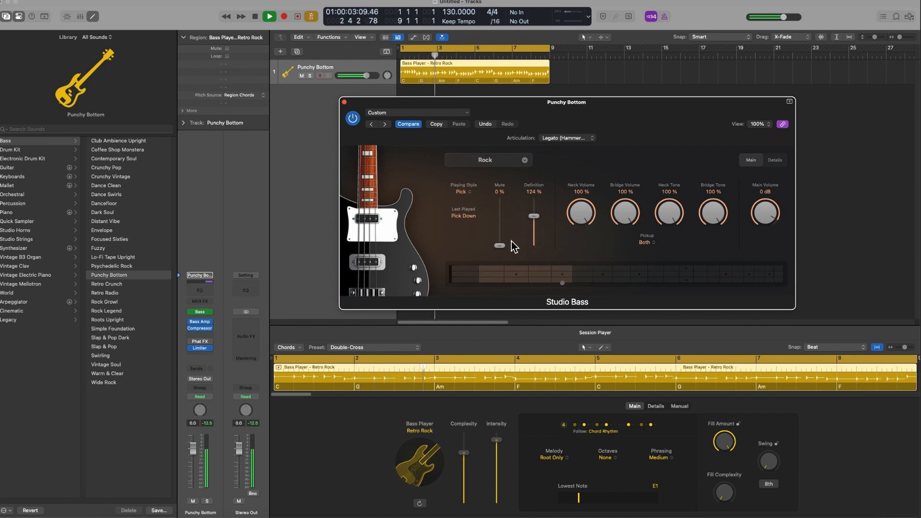
left_click_drag(499, 245, 503, 237)
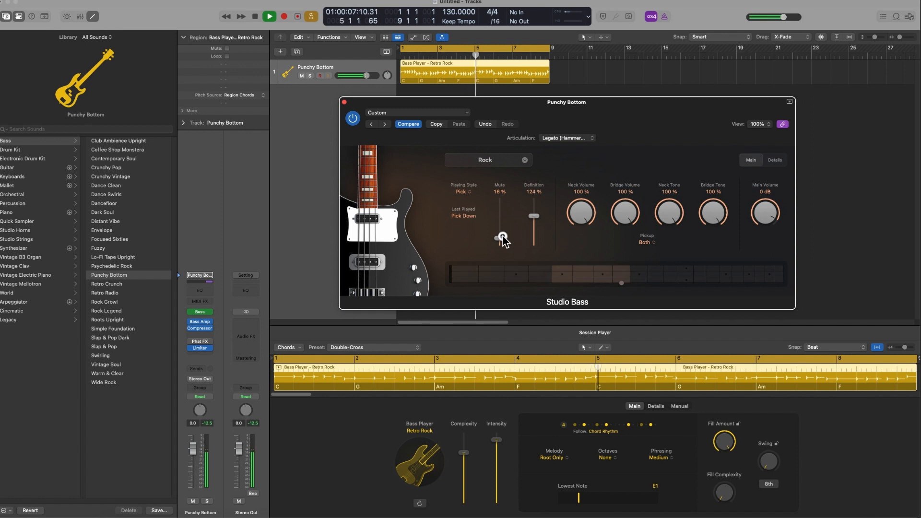
left_click_drag(503, 237, 502, 234)
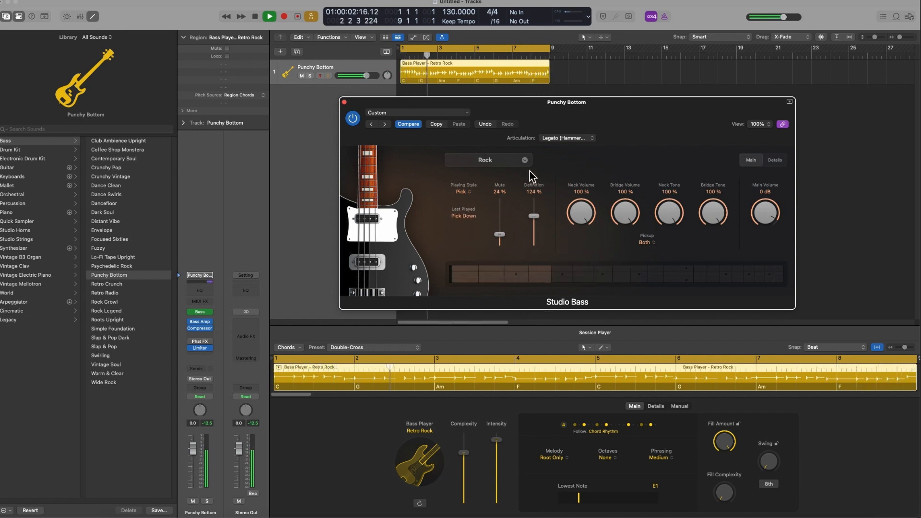
key("space")
Set the Rock bass articulation to Slide Medium and Mute to 0%, auditioning the region.
left_click(563, 139)
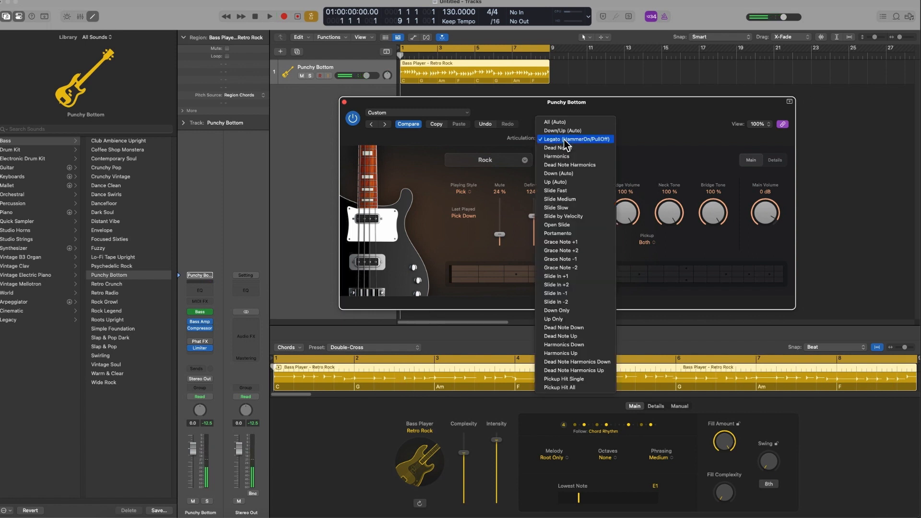
left_click(592, 200)
key("space")
left_click_drag(499, 234, 500, 262)
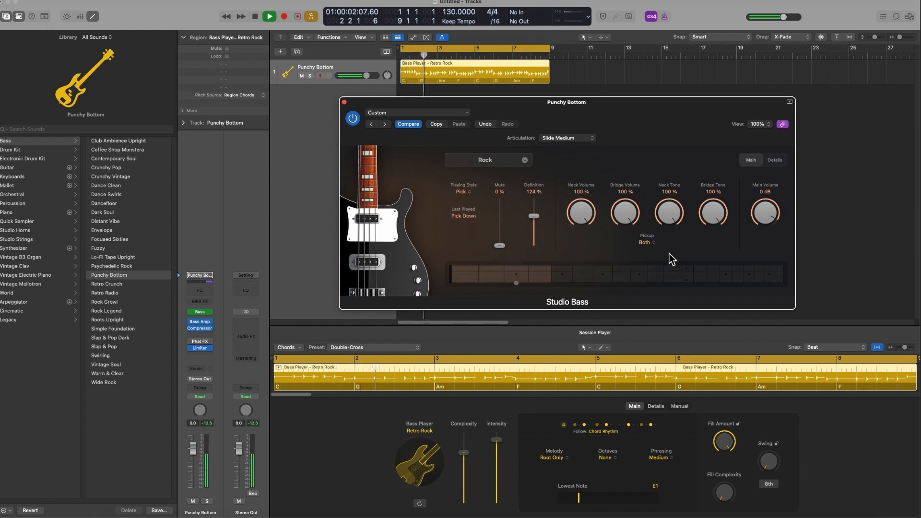
key("XF86AudioRaiseVolume")
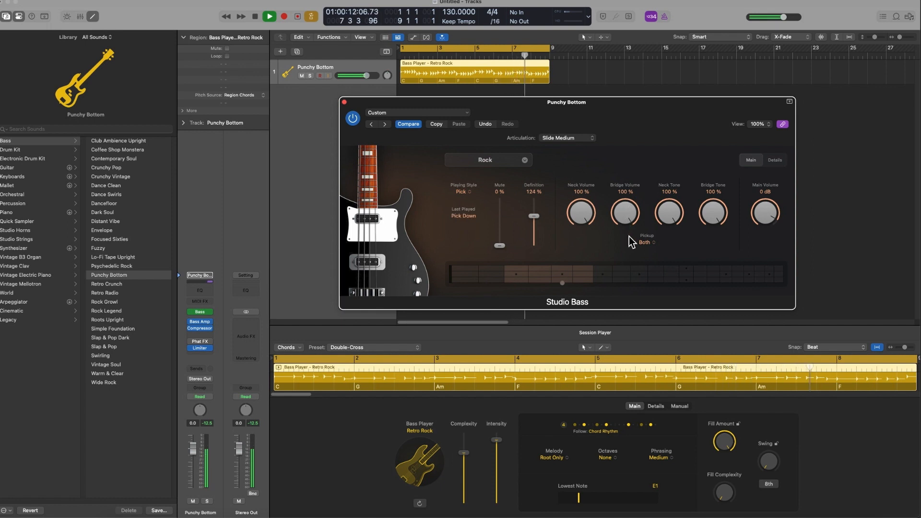
key("space")
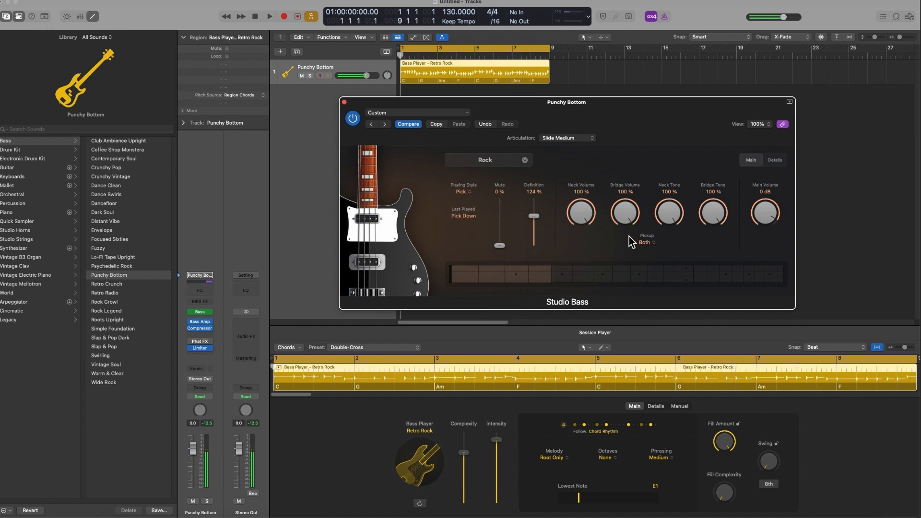
Set the Rock bass to the Grace Note +1 articulation with the Finger playing style and audition the region.
left_click(571, 137)
left_click(574, 206)
left_click(469, 191)
key("space")
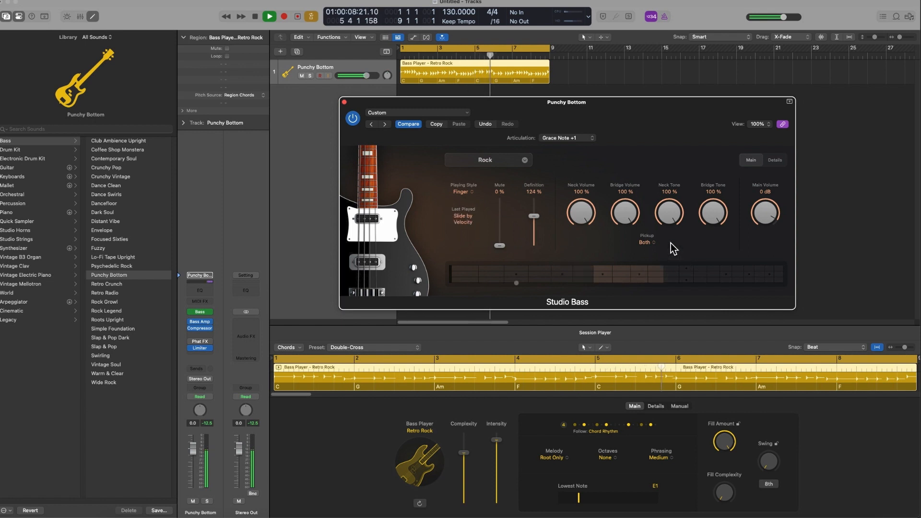
key("space")
Set the Rock bass articulation to Down Only, Definition to 148% and Main Volume to 3 dB while auditioning the region.
left_click(574, 138)
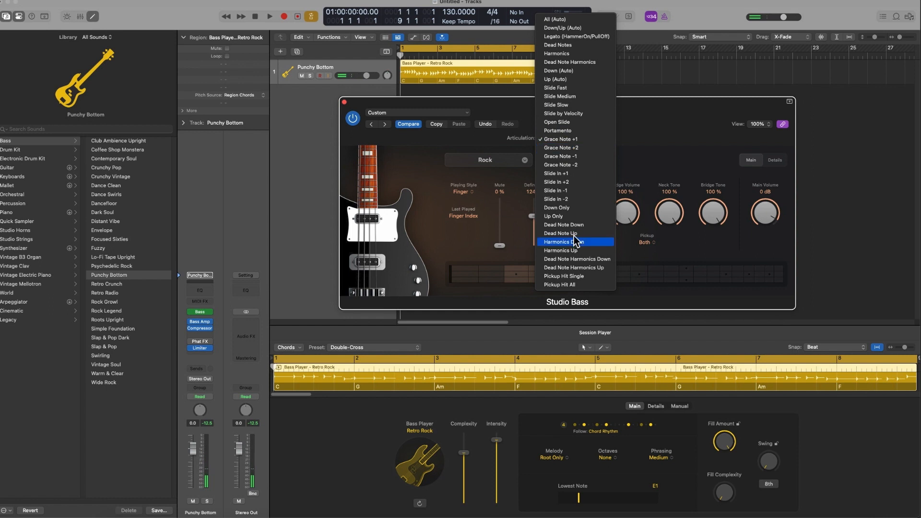
left_click(572, 209)
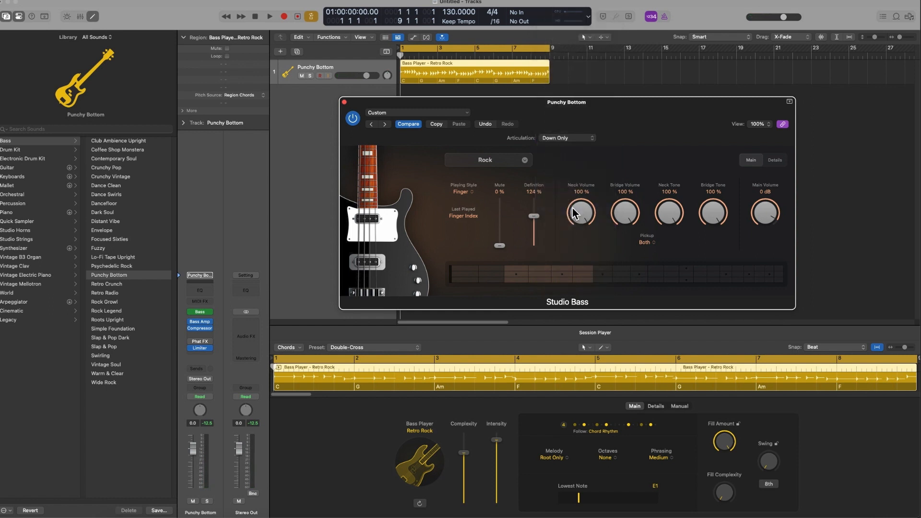
key("space")
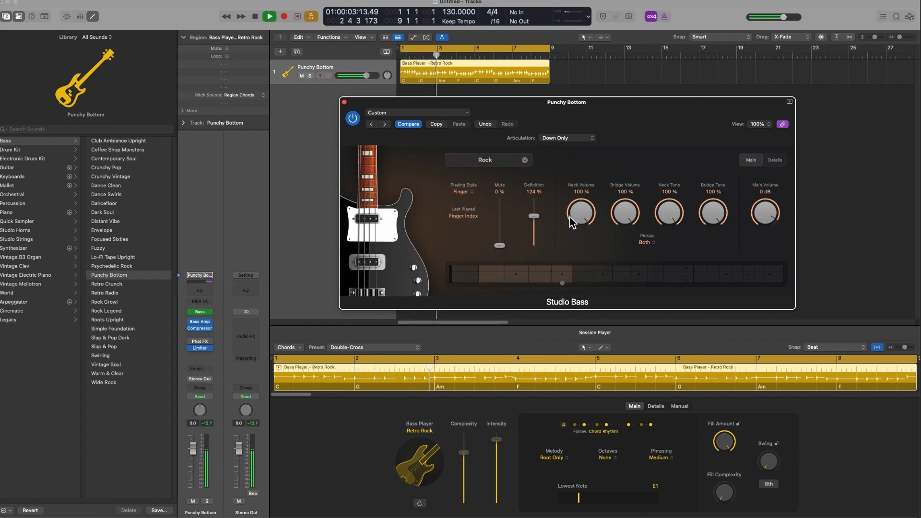
left_click_drag(534, 214, 534, 212)
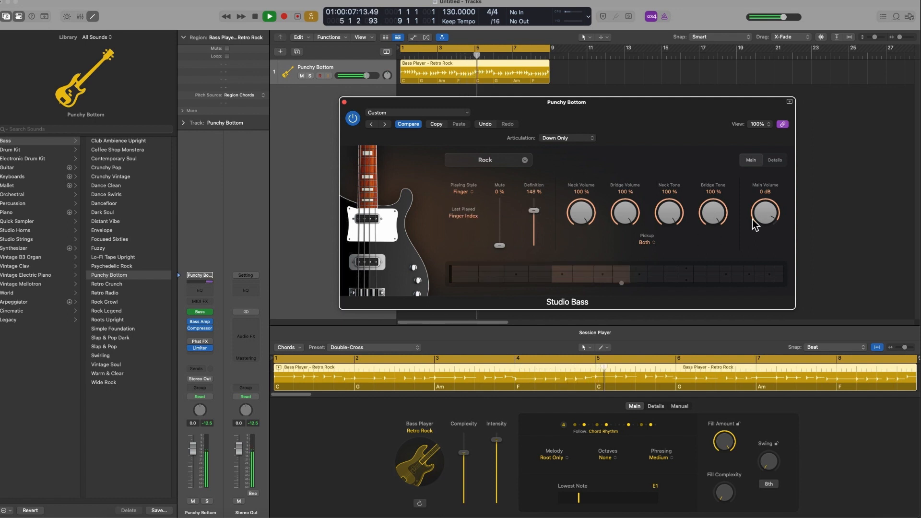
left_click_drag(761, 219, 747, 227)
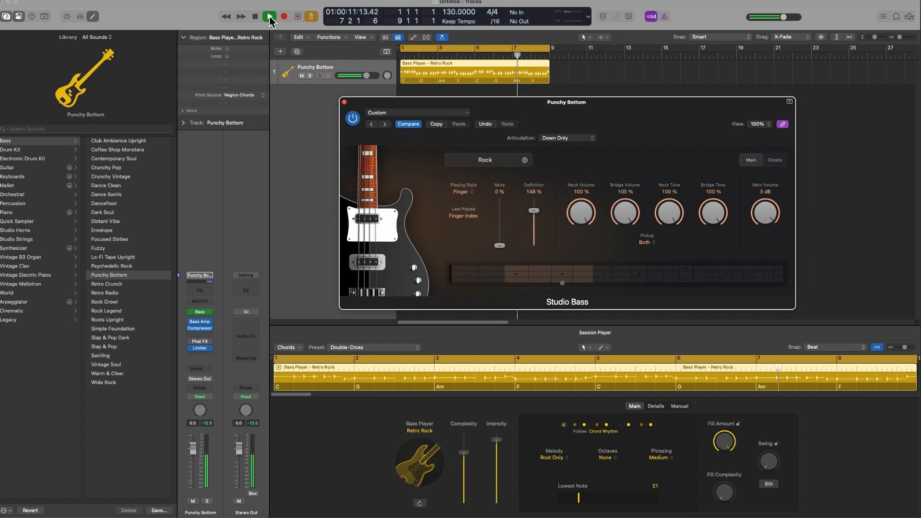
left_click(258, 16)
Switch Studio Bass to the Modern model, set the bass player's preset to Gearshift and play the region.
left_click(498, 210)
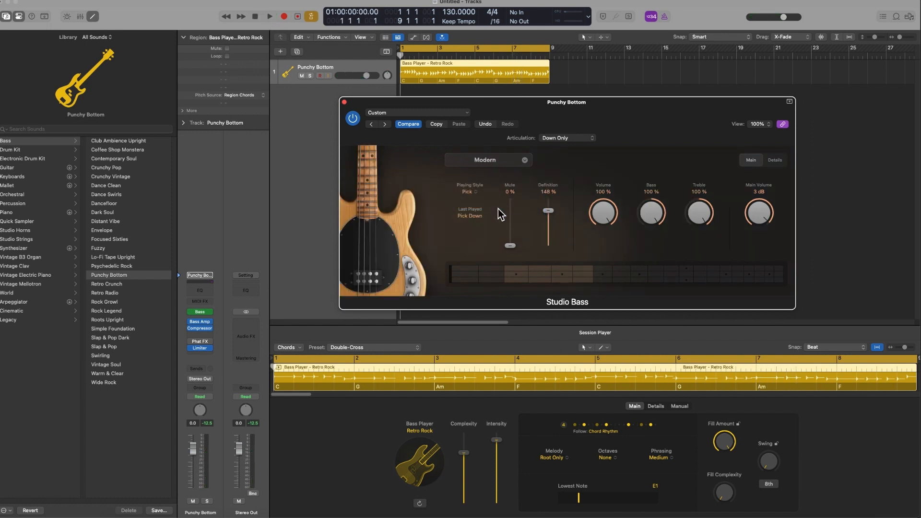
left_click(404, 347)
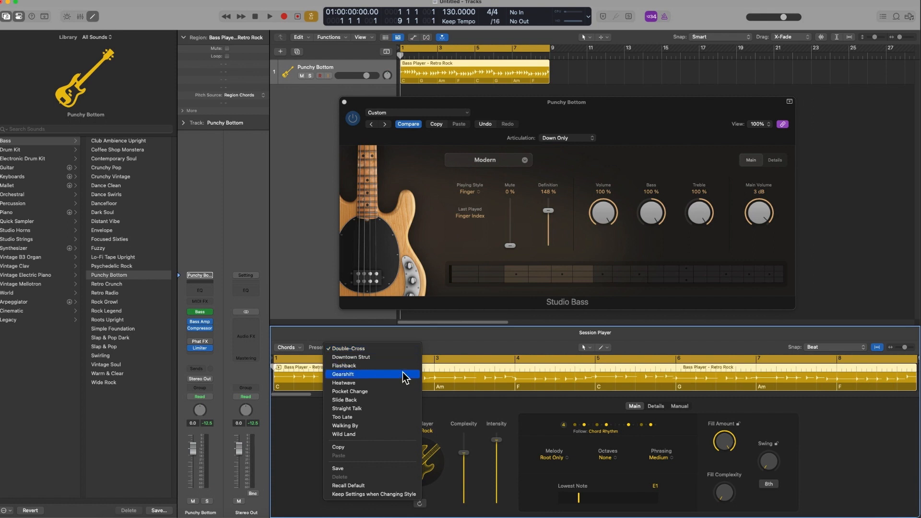
left_click(402, 373)
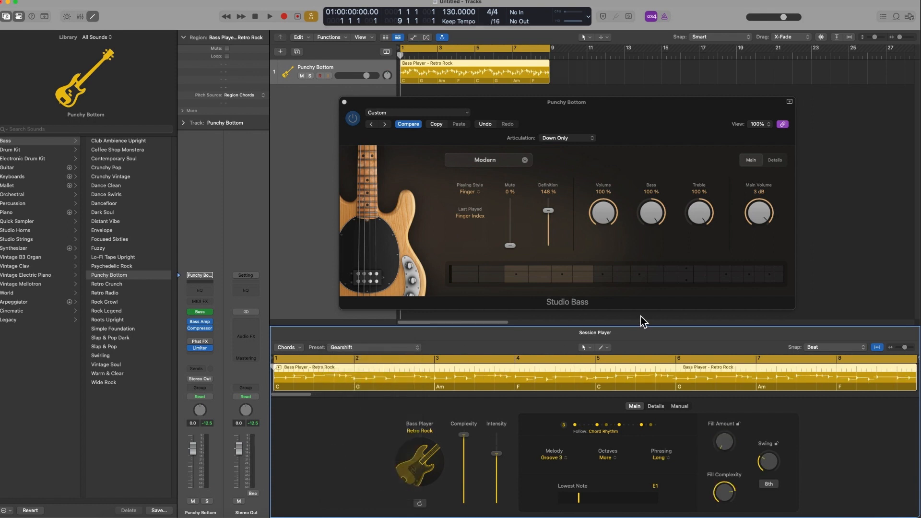
key("space")
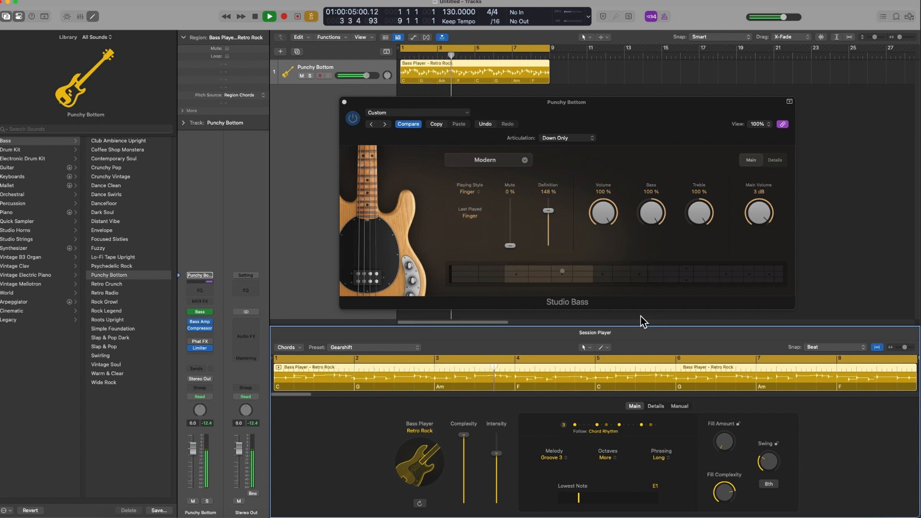
Set the Modern bass articulation to Legato (HammerOn/PullOff) and lower Treble to 40% while auditioning the region.
left_click(565, 137)
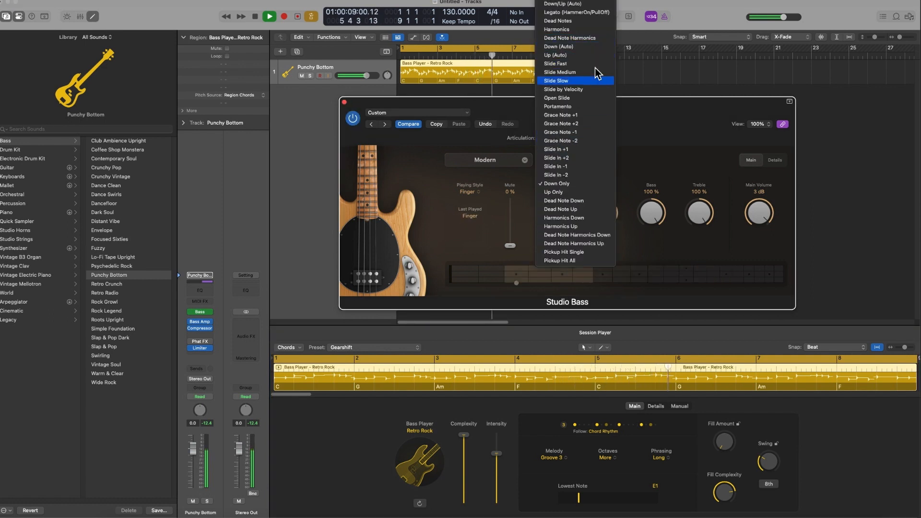
left_click(588, 13)
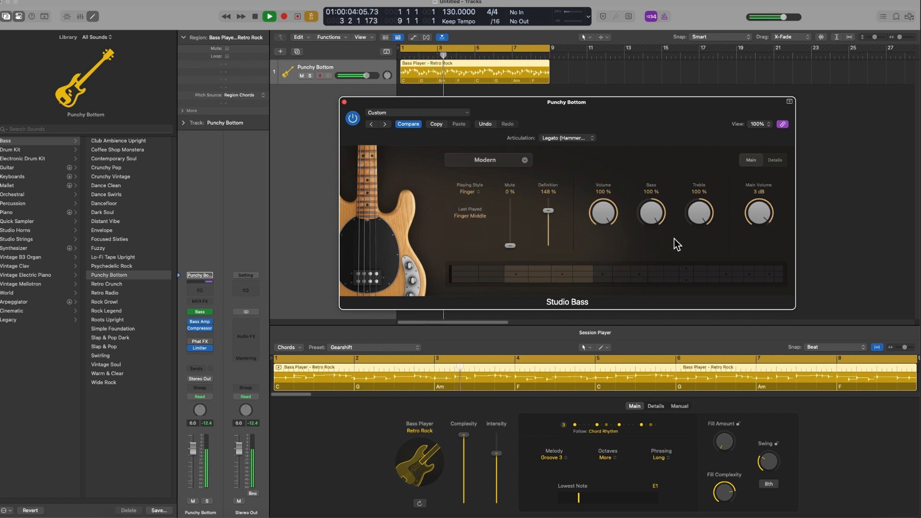
left_click_drag(693, 210, 627, 136)
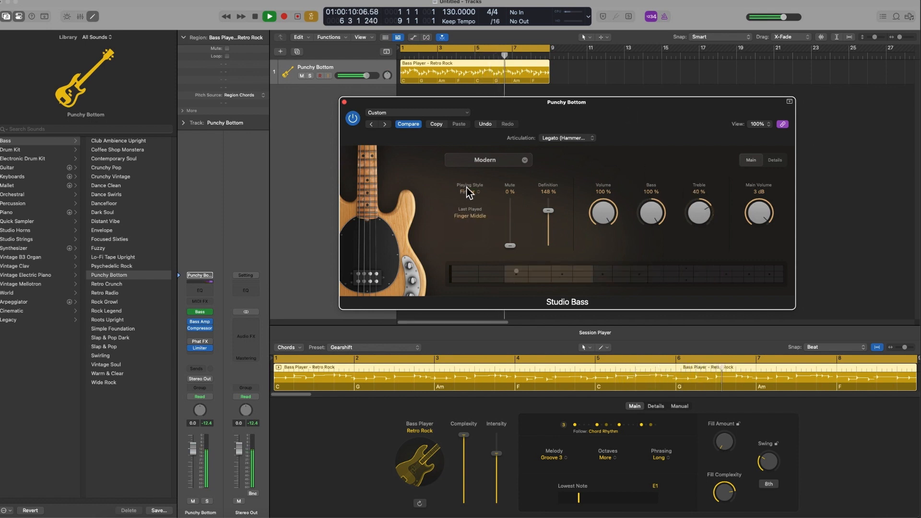
key("space")
Switch Studio Bass to the Sixties model, set the bass player's preset to Pocket Change and briefly audition the result.
left_click(525, 161)
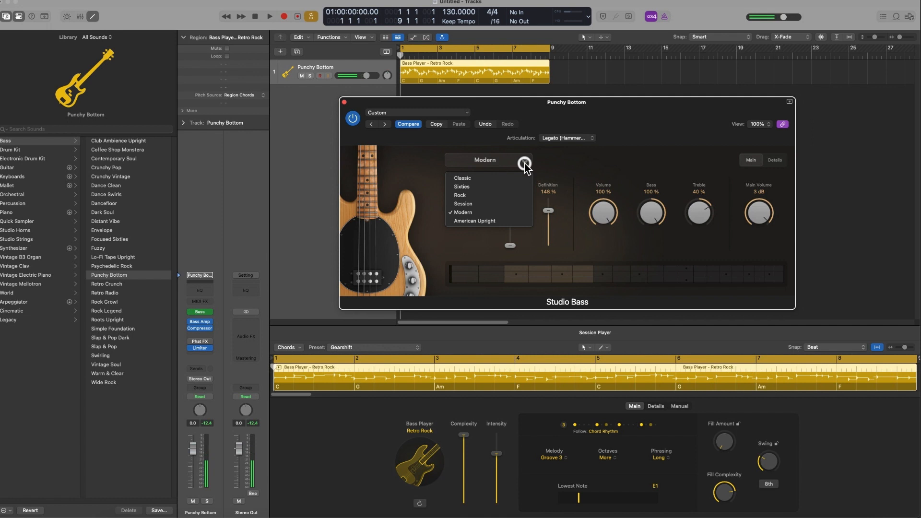
left_click(510, 189)
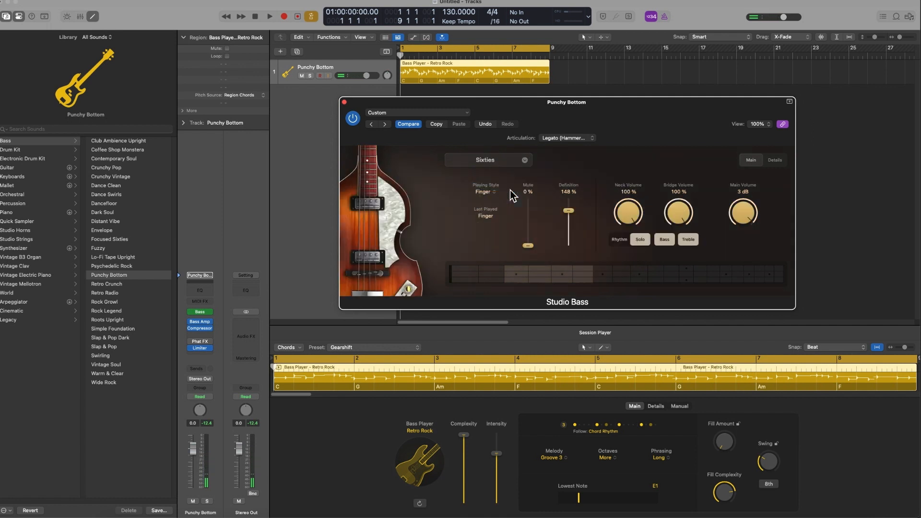
left_click(398, 347)
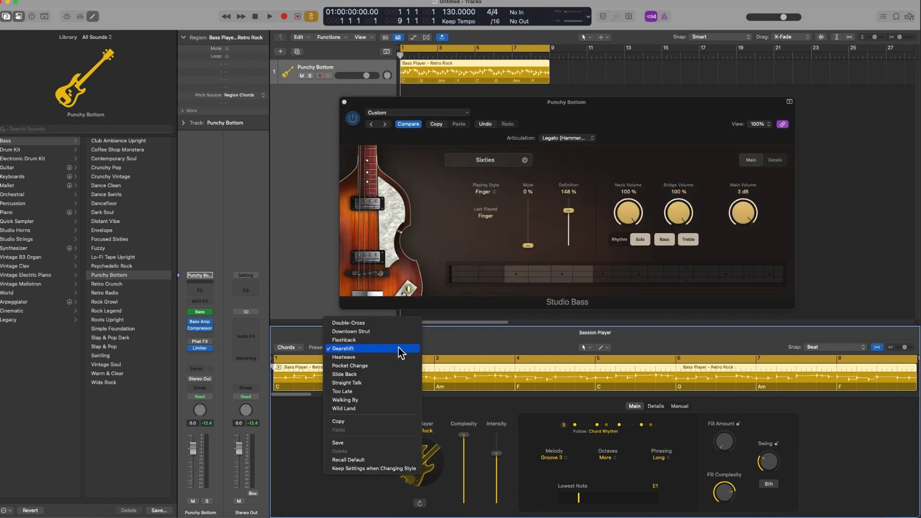
left_click(398, 367)
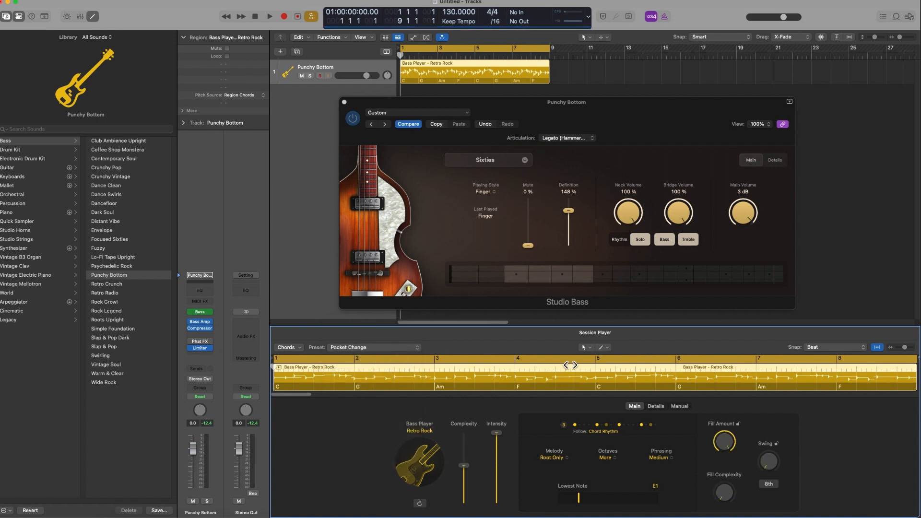
key("space")
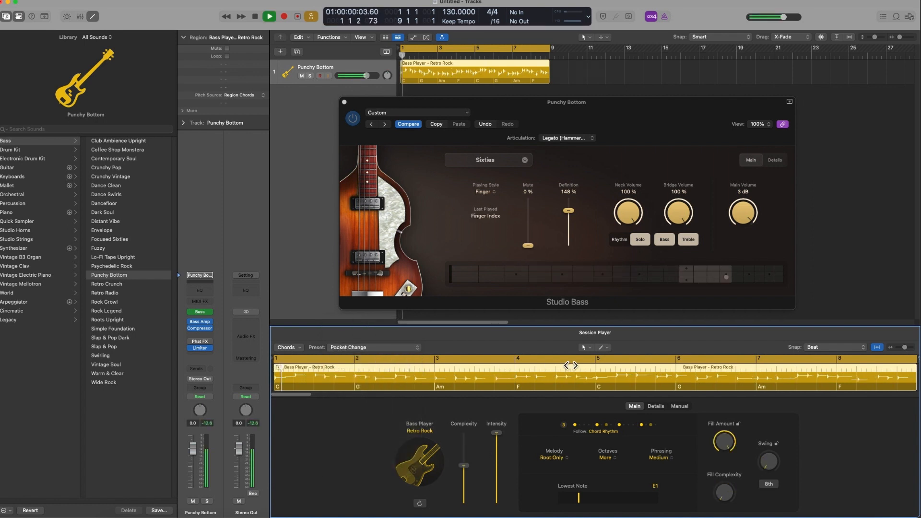
key("space")
Apply the ii - I - vi - V chord progression to the bass region and play it back.
left_click(294, 350)
mouse_move(372, 358)
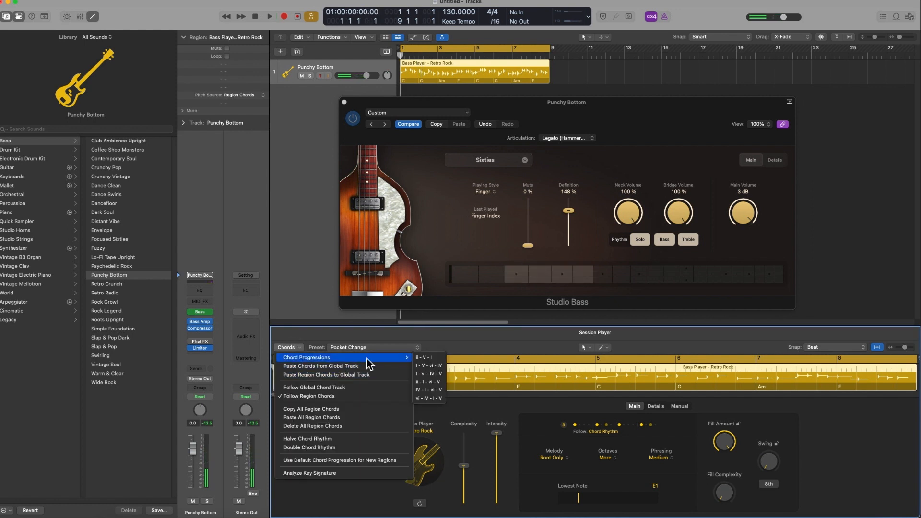
left_click(439, 381)
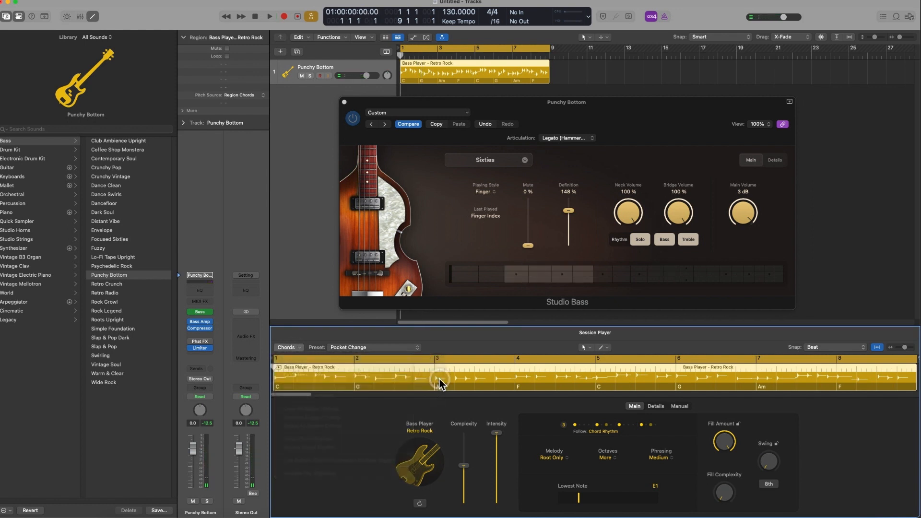
key("space")
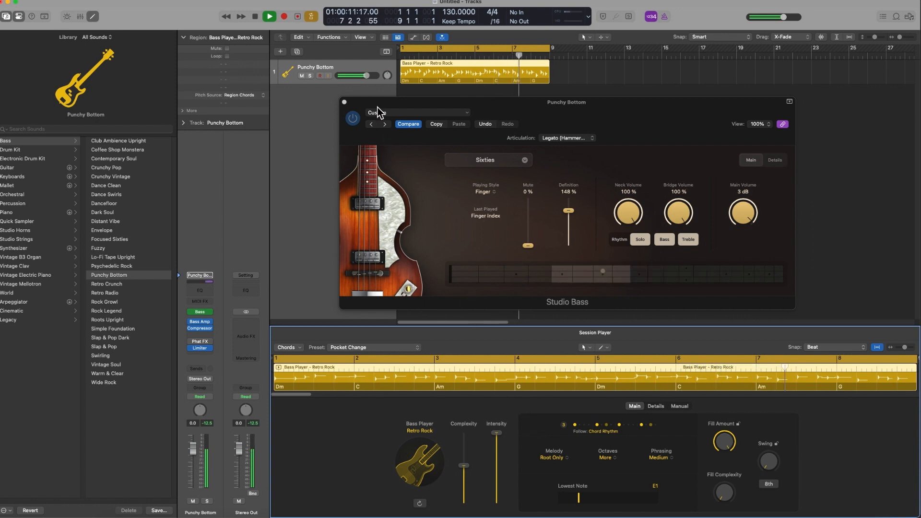
left_click_drag(367, 76, 368, 76)
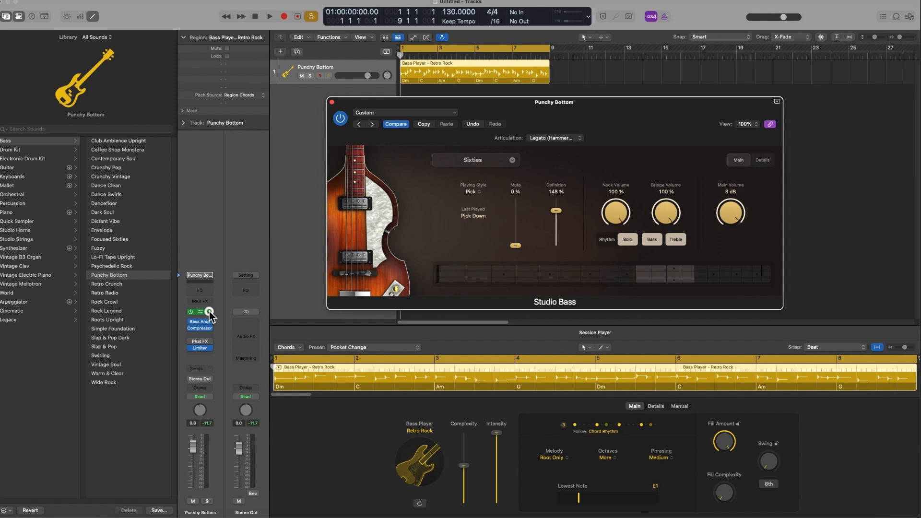
left_click(209, 312)
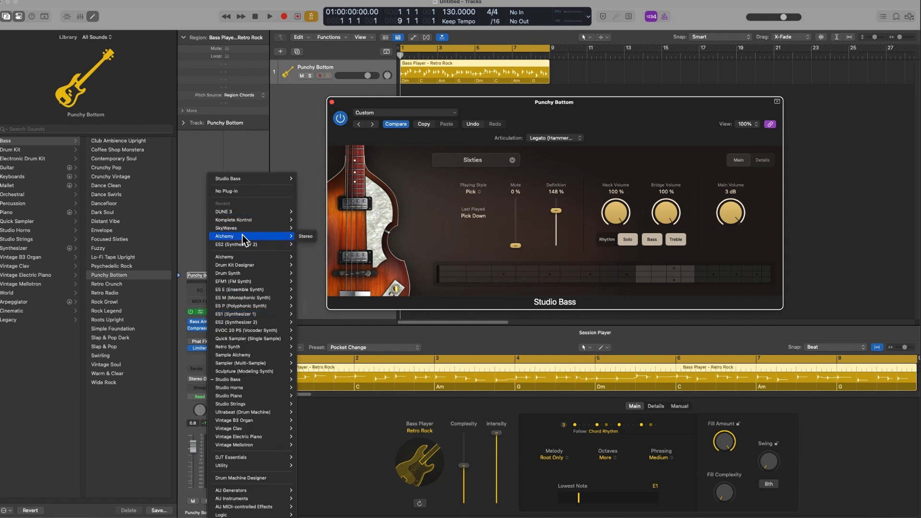
left_click(190, 223)
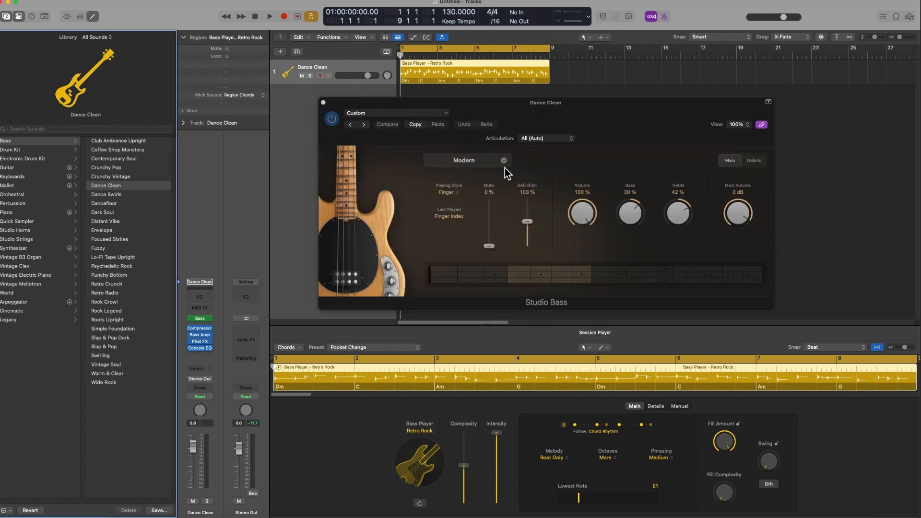
Audition the region with the Dance Clean patch and switch the track to the Envelope bass patch.
key("space")
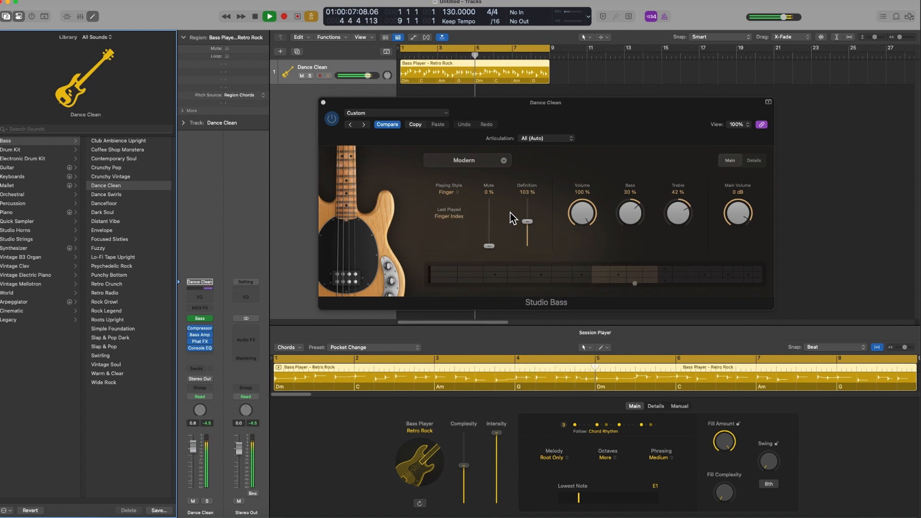
key("space")
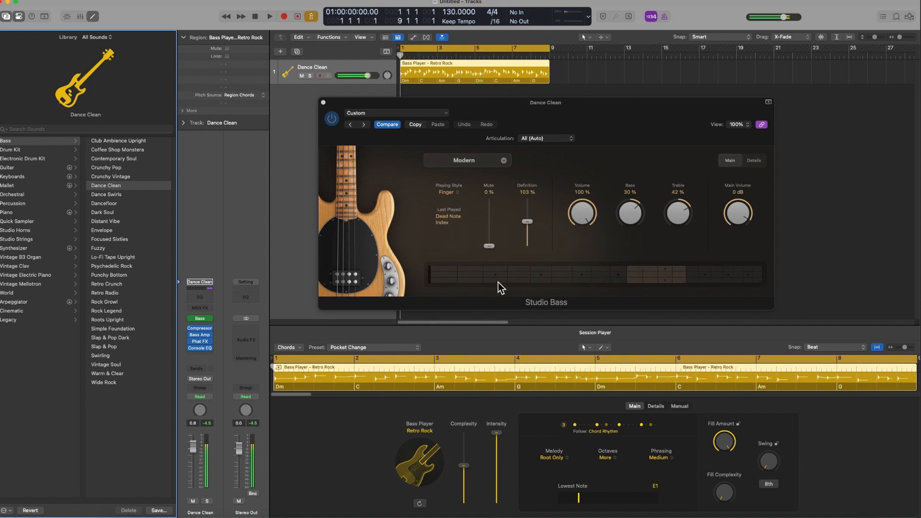
key("shift+slash")
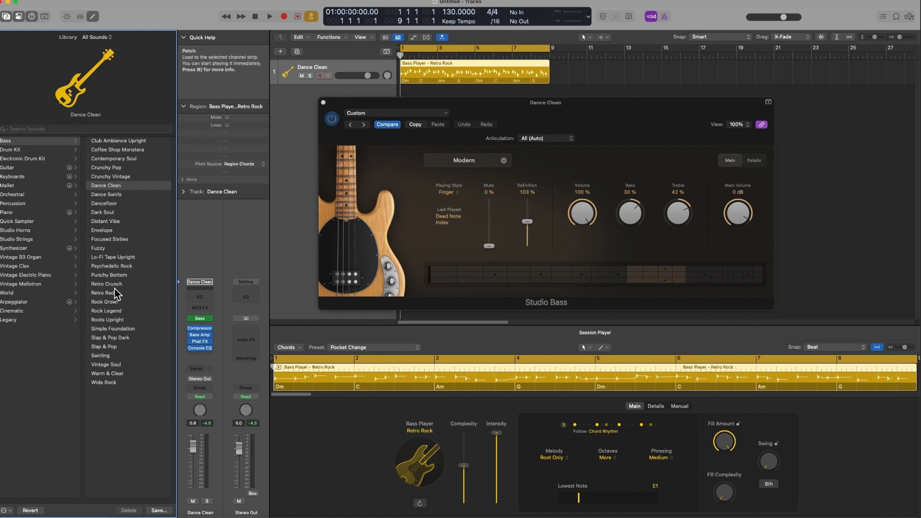
left_click(115, 232)
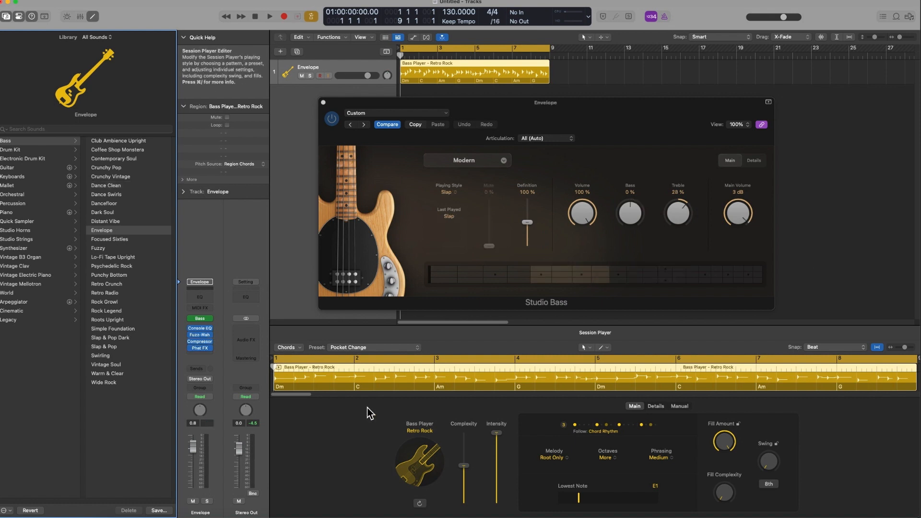
Change the bass player's style from the R&B category to Modern R&B.
left_click(419, 431)
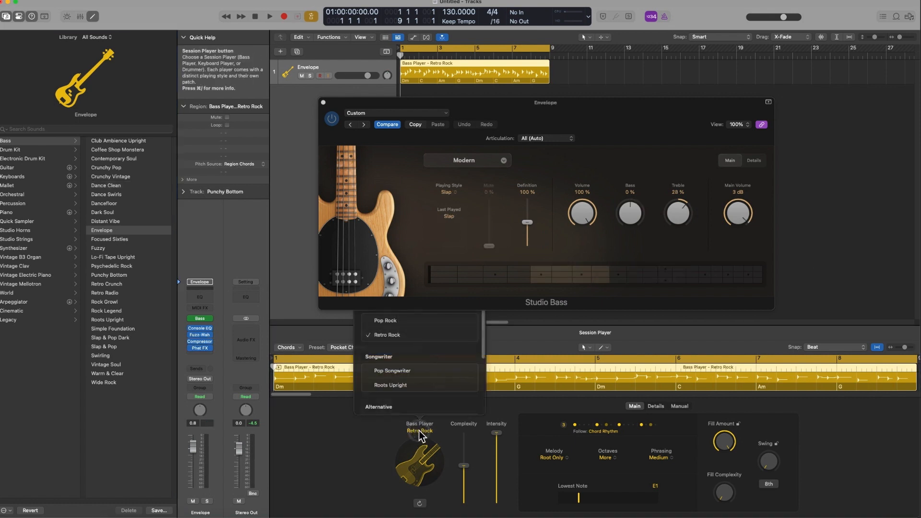
scroll(426, 348, "down", 5)
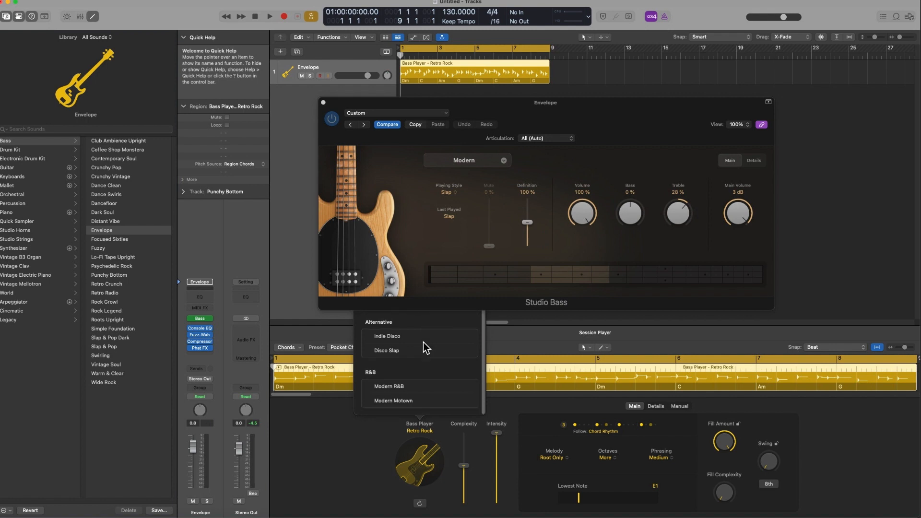
left_click(422, 386)
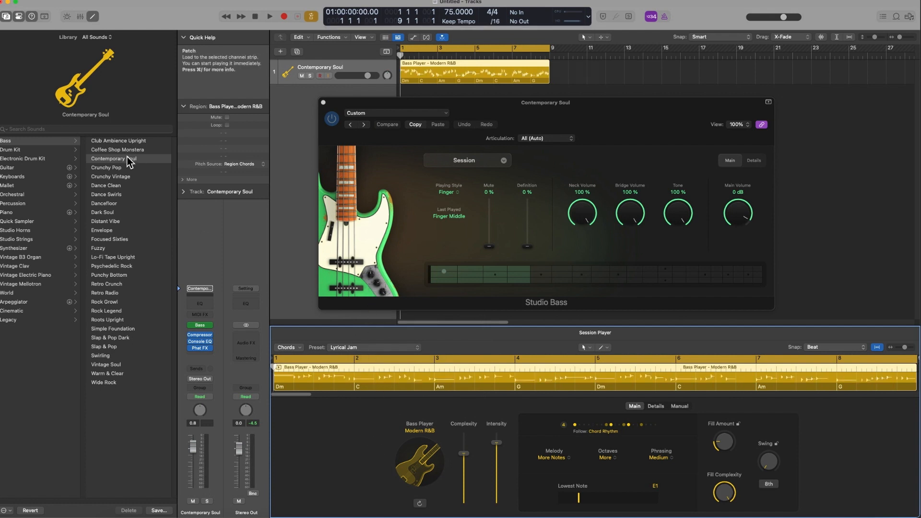
Play the Modern R&B region, generate a new variation with Perform Again and audition it.
key("space")
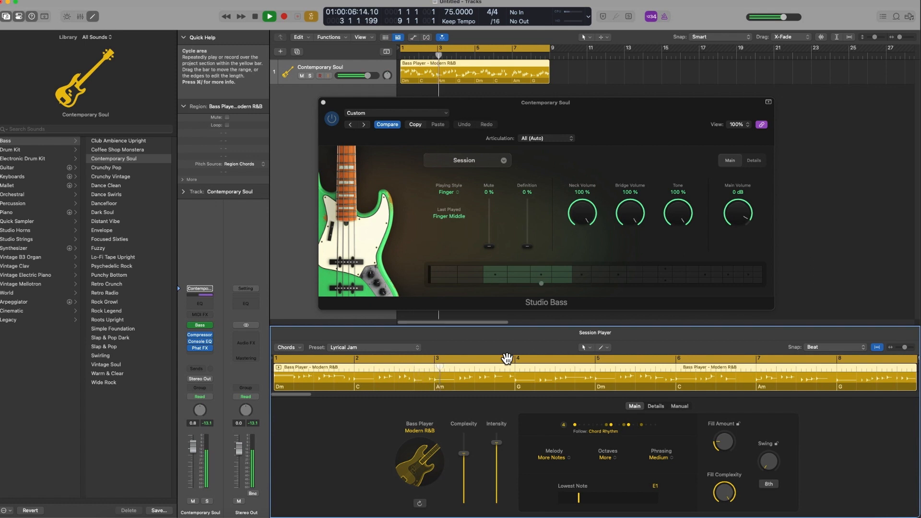
key("space")
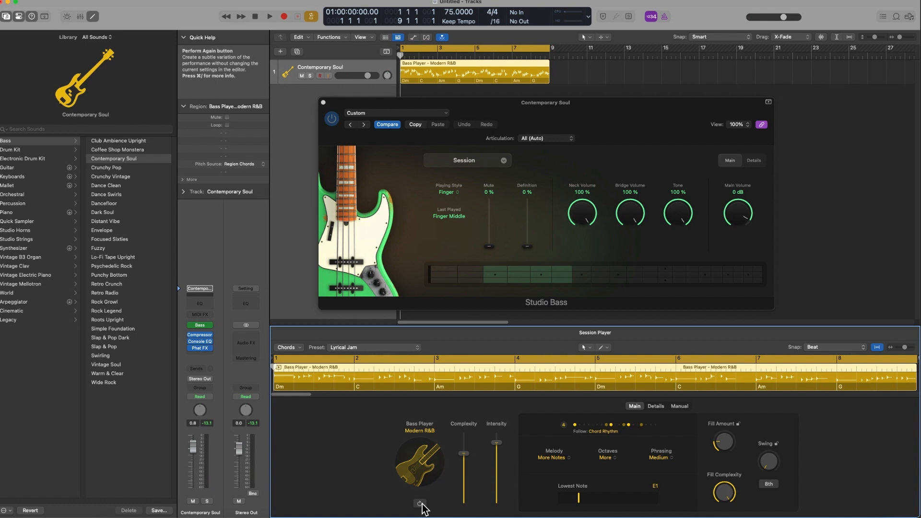
left_click(422, 503)
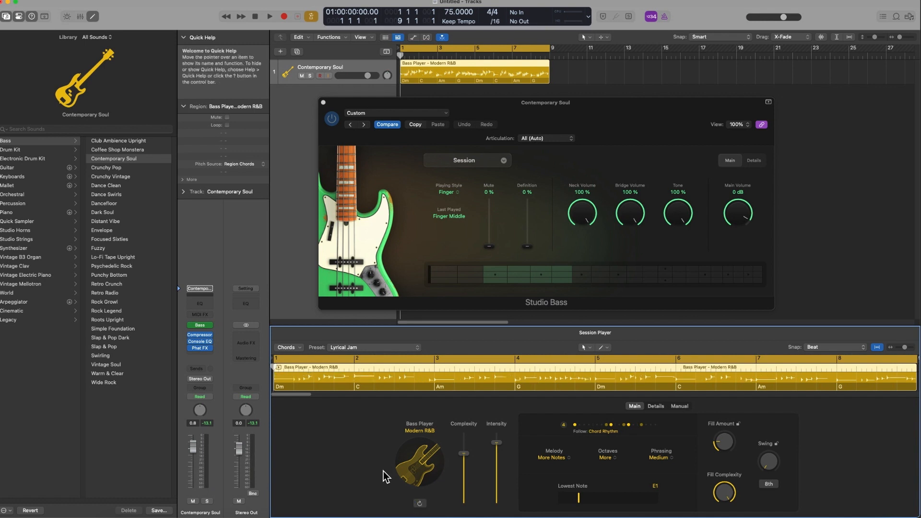
key("space")
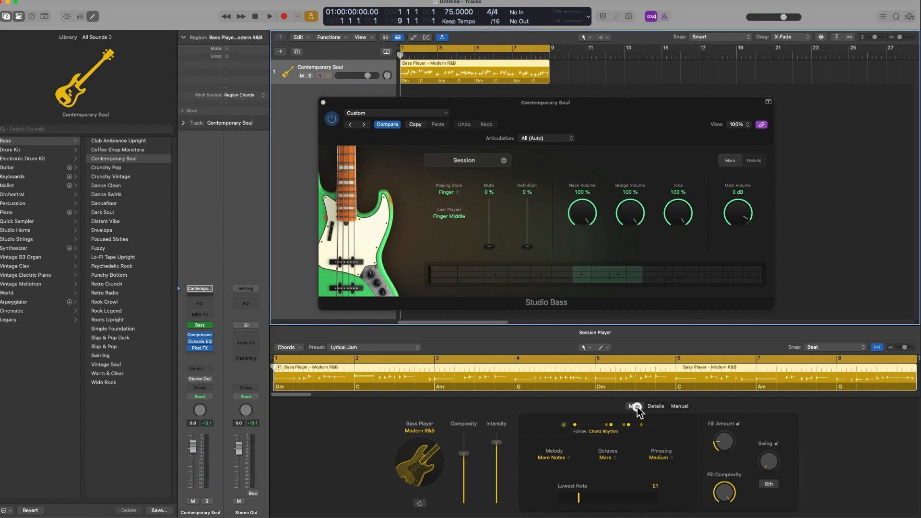
Examine the bass player's rhythm pattern and Follow Rhythm options, moving the Studio Bass window clear of them.
left_click(635, 406)
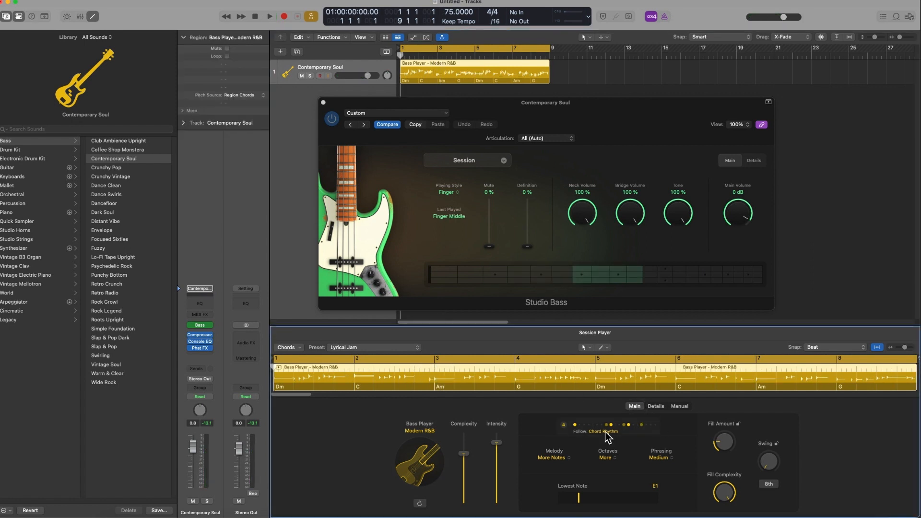
left_click(605, 431)
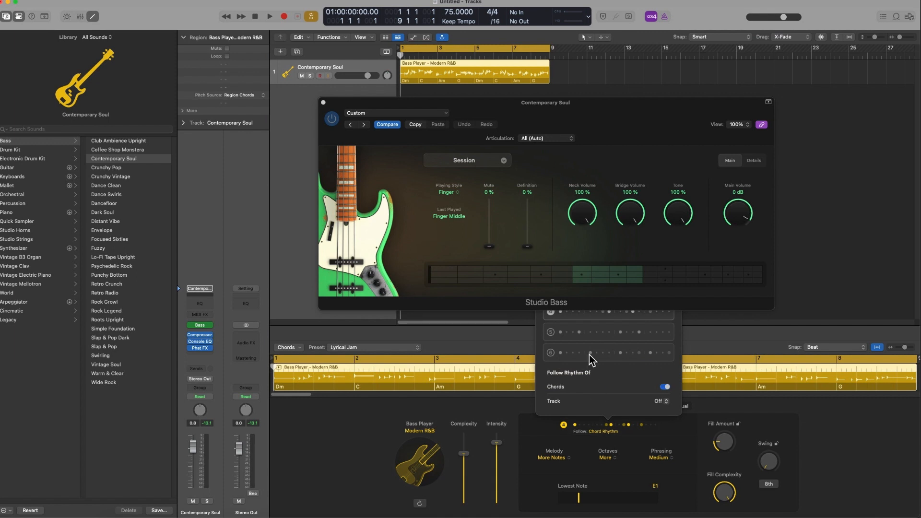
left_click_drag(646, 100, 650, 31)
left_click(604, 432)
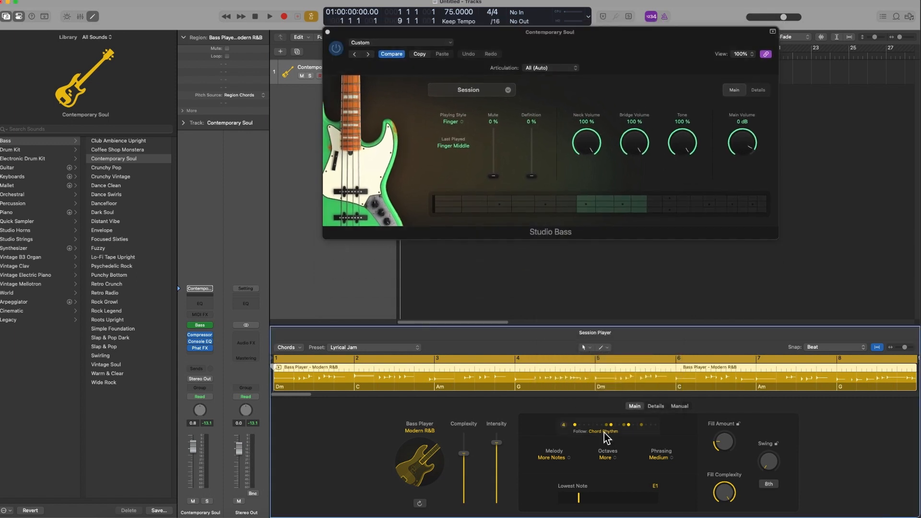
Set the bass player's Melody to Some Notes, Octaves to Some and Phrasing to Long.
left_click(560, 459)
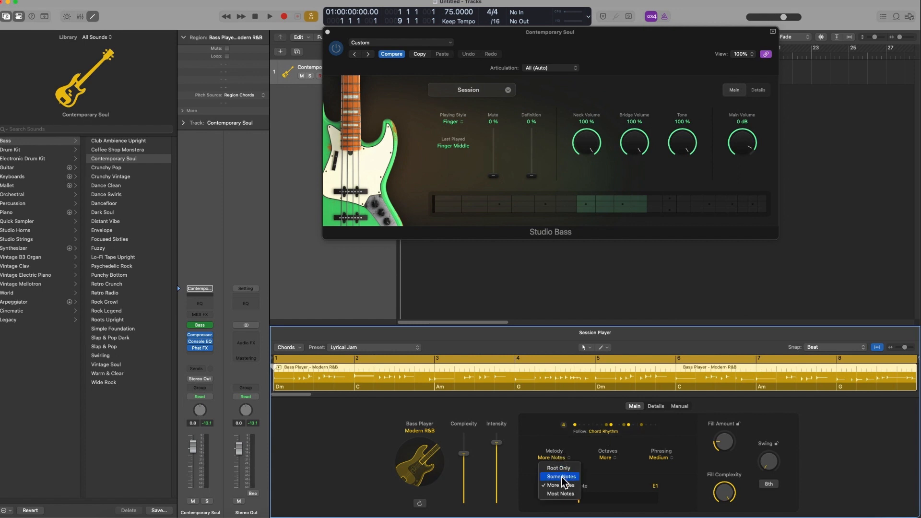
left_click(561, 477)
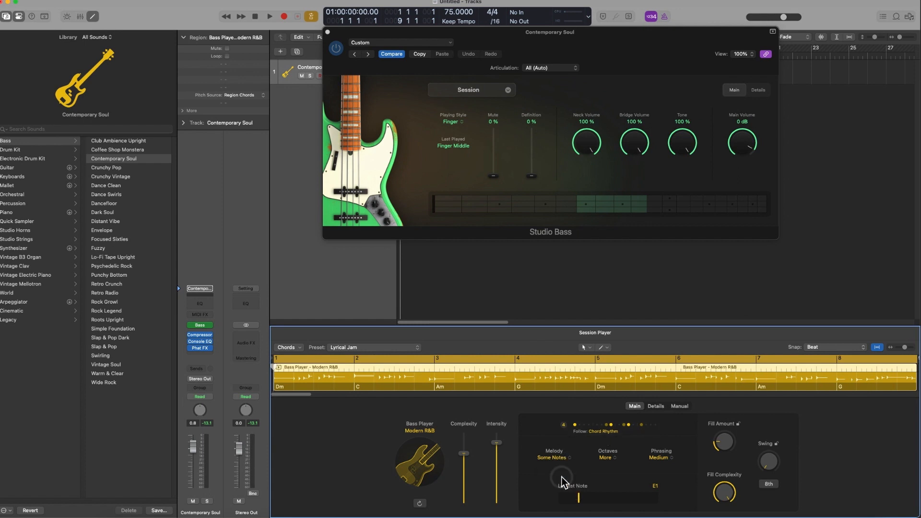
left_click(610, 456)
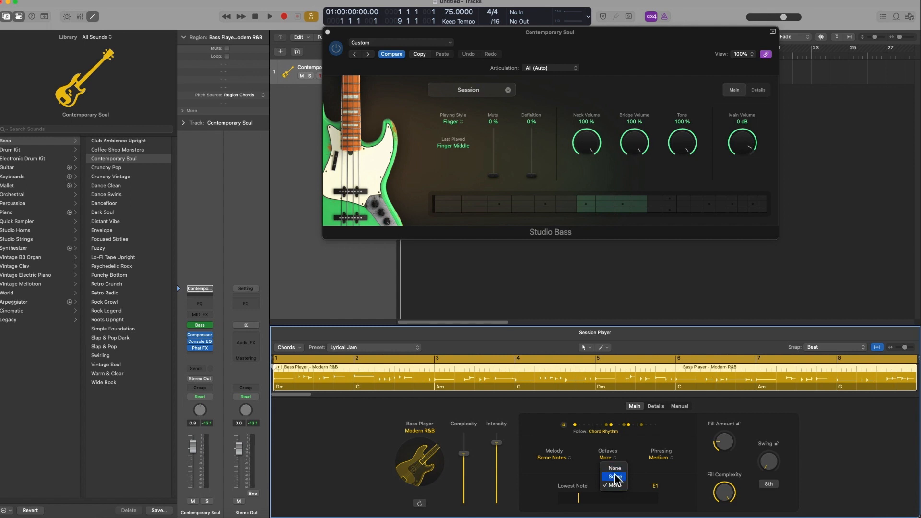
left_click(615, 475)
left_click(666, 458)
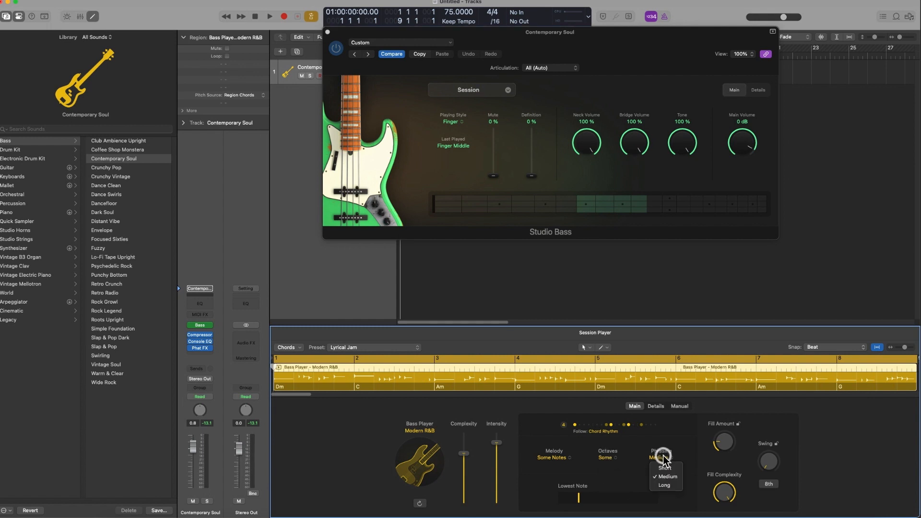
left_click(666, 485)
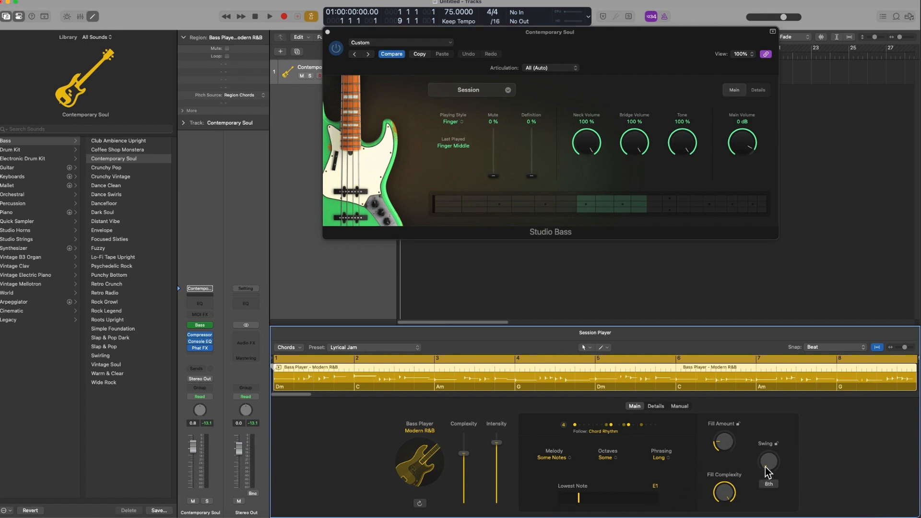
While the region plays, enable Pickup Hits, disable Dynamic Mute, and set Dead Notes to 24% and Dynamics to 139%.
left_click(656, 406)
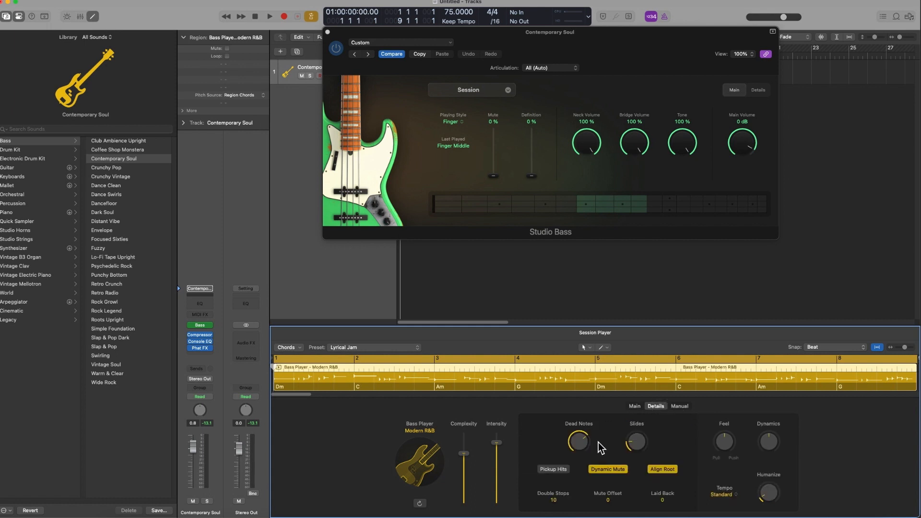
key("space")
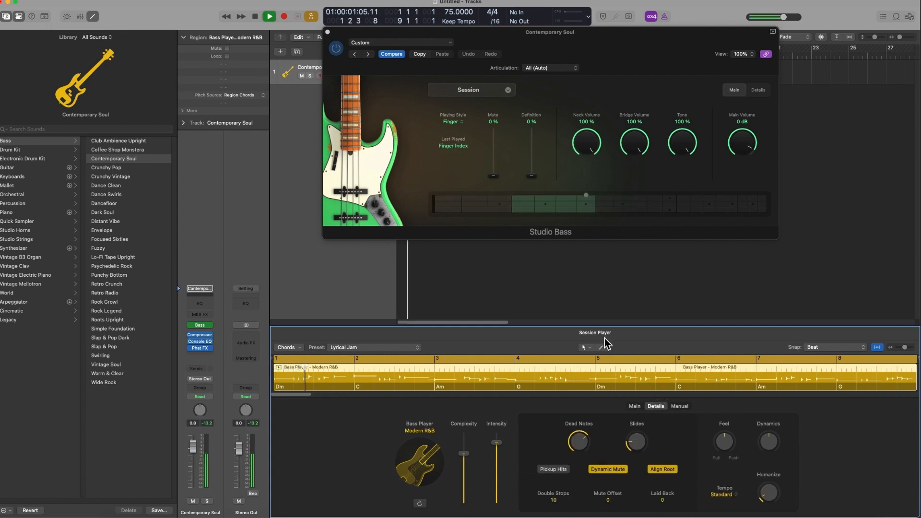
left_click(561, 471)
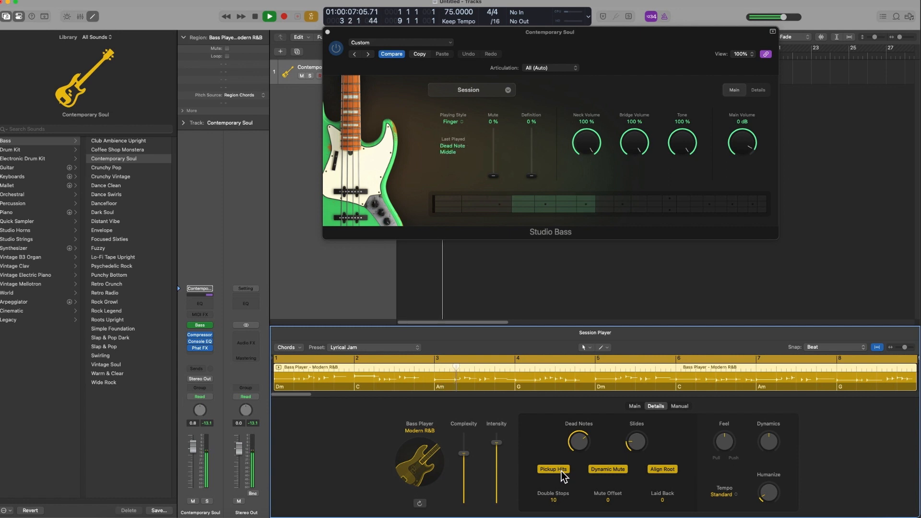
left_click(623, 471)
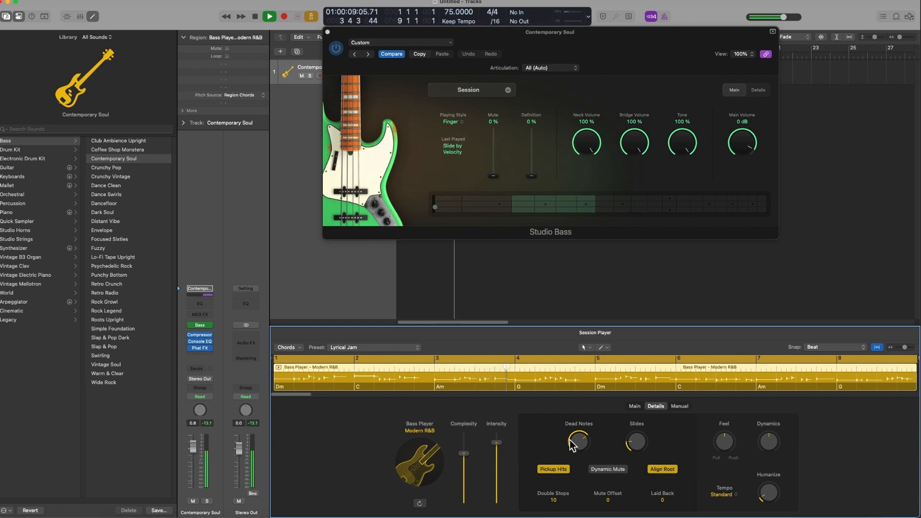
left_click_drag(578, 441, 581, 494)
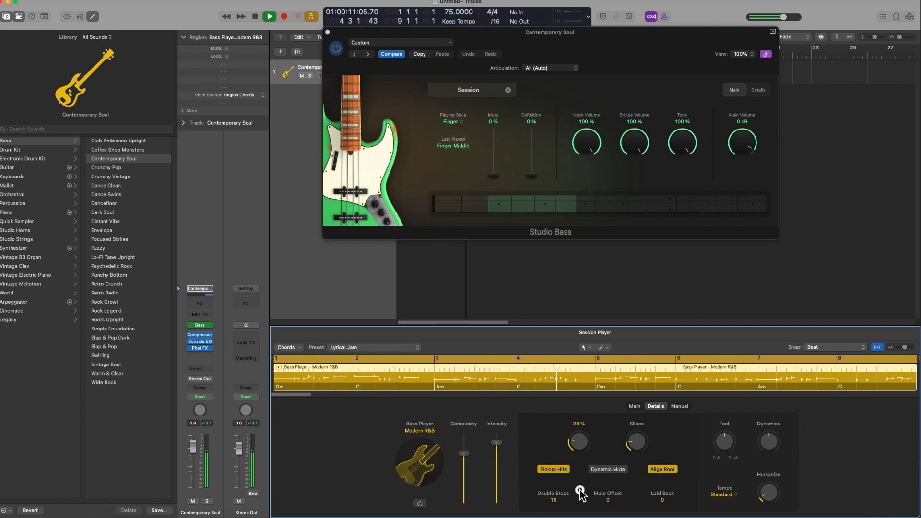
left_click_drag(764, 452, 761, 425)
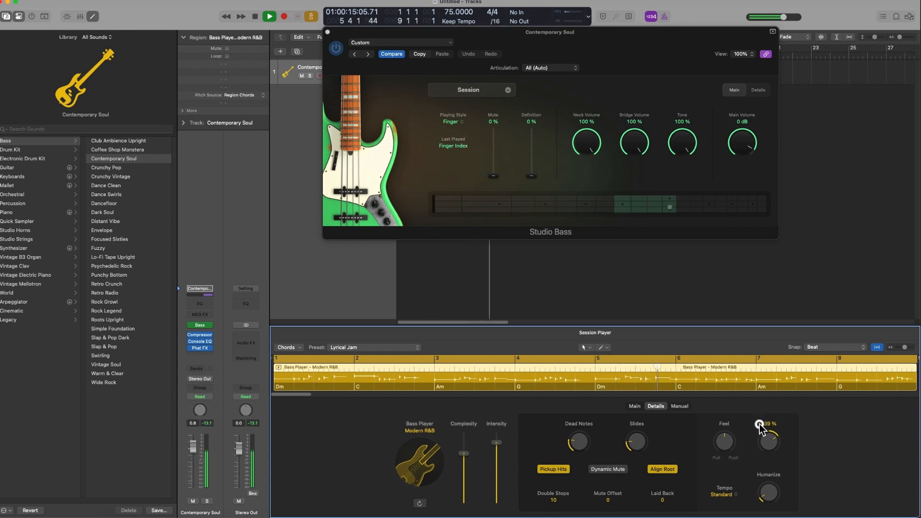
Try the Double Time tempo for the bass player and move the Studio Bass window off the track region.
left_click(728, 494)
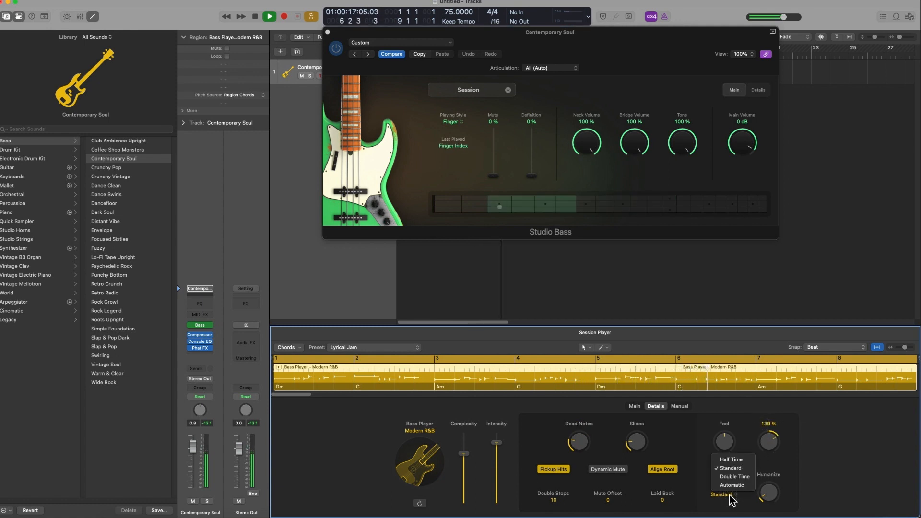
left_click(735, 477)
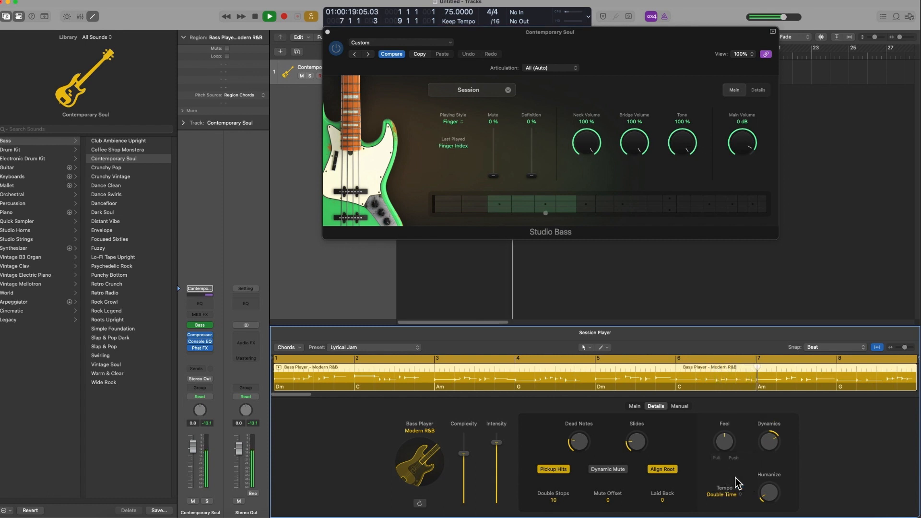
left_click_drag(618, 32, 614, 104)
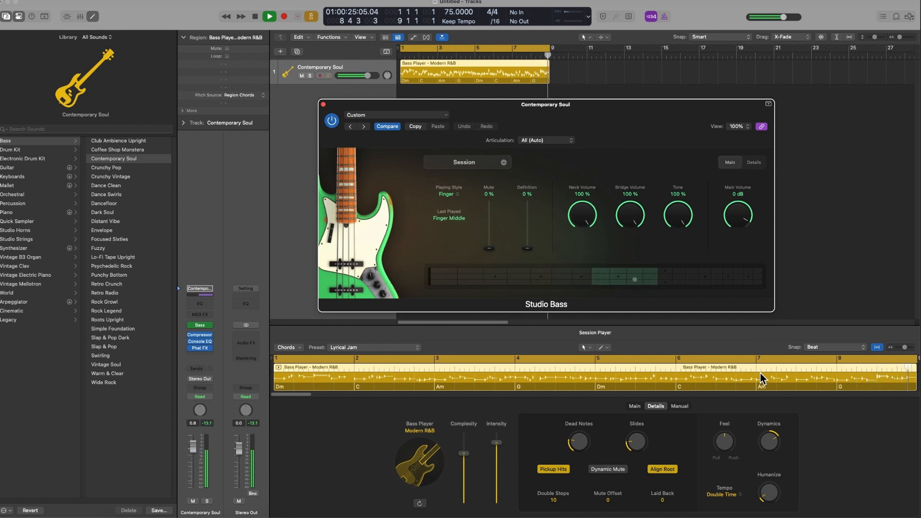
Set the bass player's tempo to Half Time and raise Intensity to its maximum during playback.
left_click(727, 497)
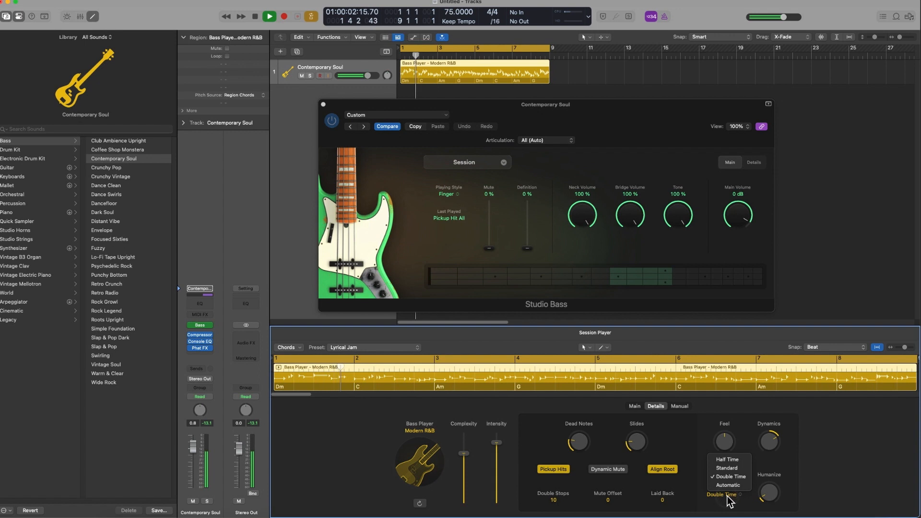
left_click(727, 460)
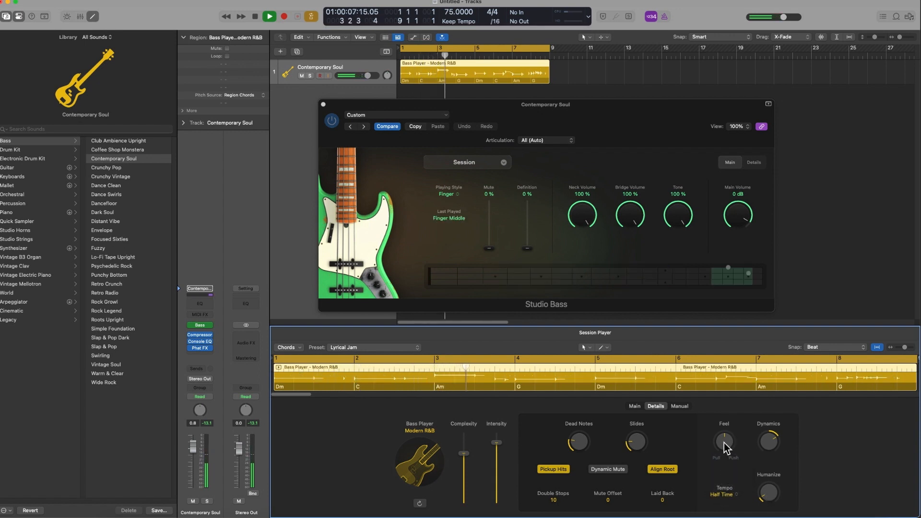
left_click_drag(766, 494, 766, 493)
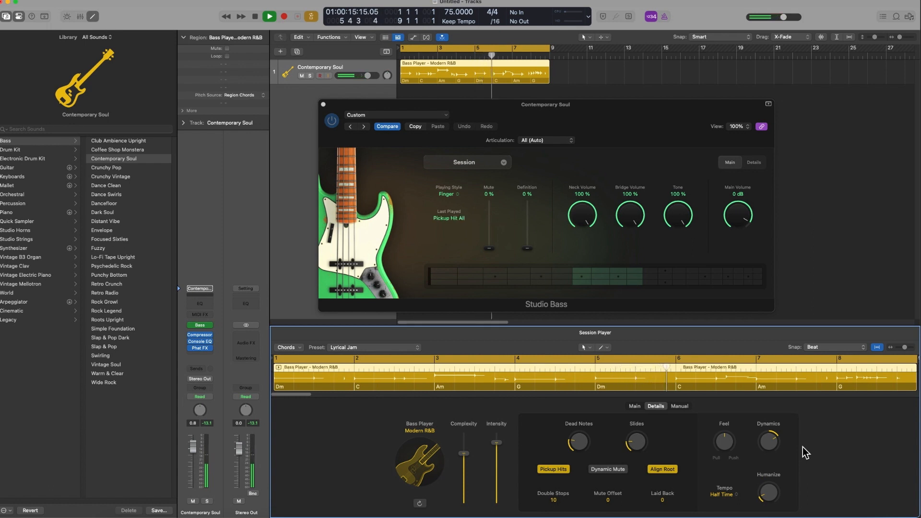
left_click_drag(497, 442, 497, 432)
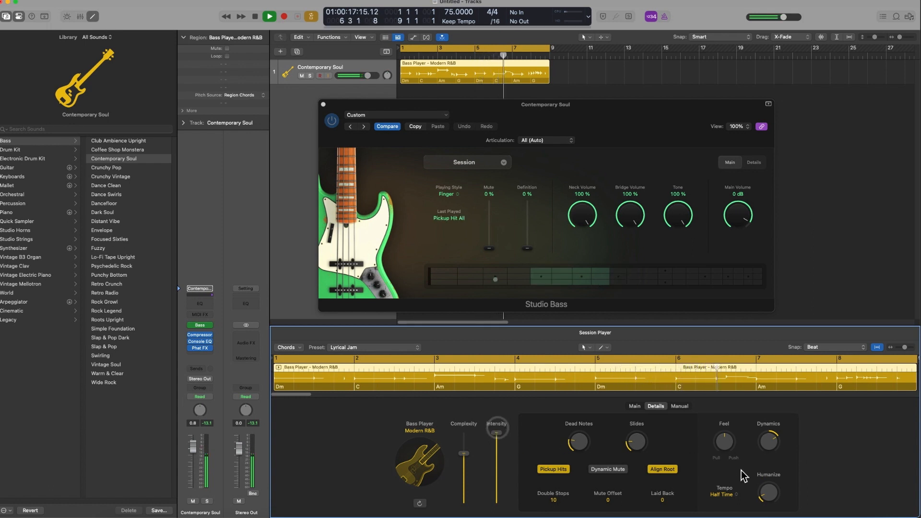
Set the bass player's tempo option to Automatic and raise the project tempo to 88 BPM during playback.
left_click(723, 494)
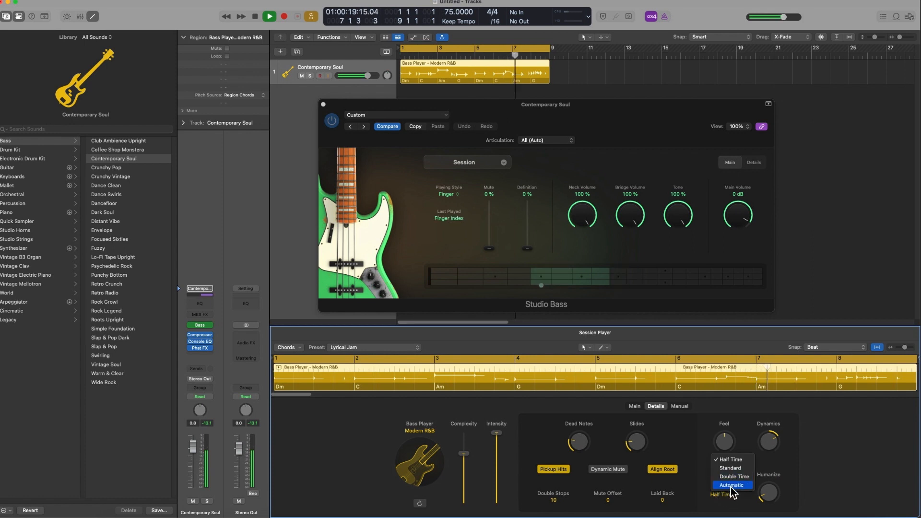
left_click(731, 485)
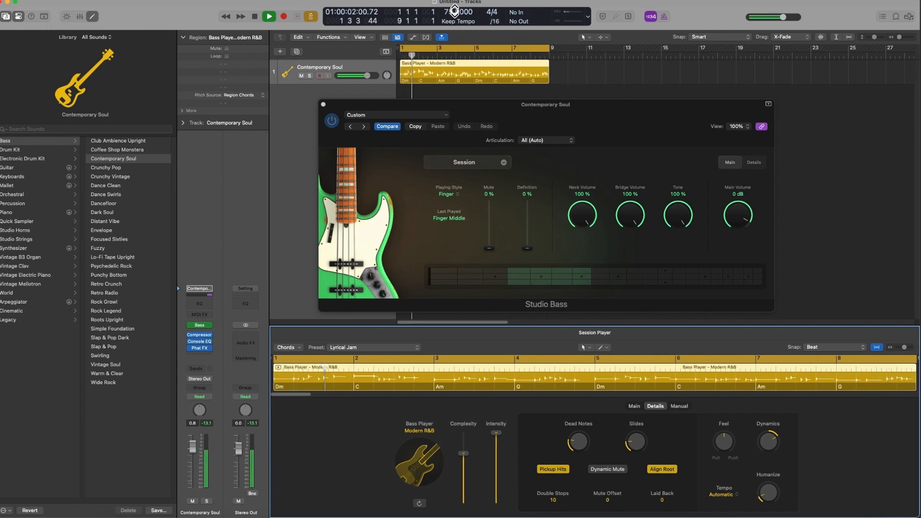
left_click_drag(453, 7, 448, 0)
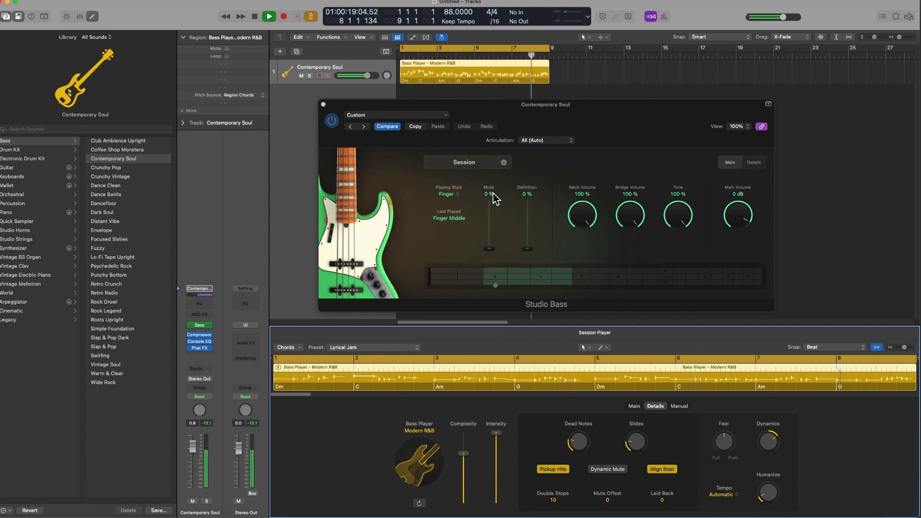
Glance at the bass player's Manual pattern page, and set Phrasing to Medium and Octaves to More.
left_click(679, 406)
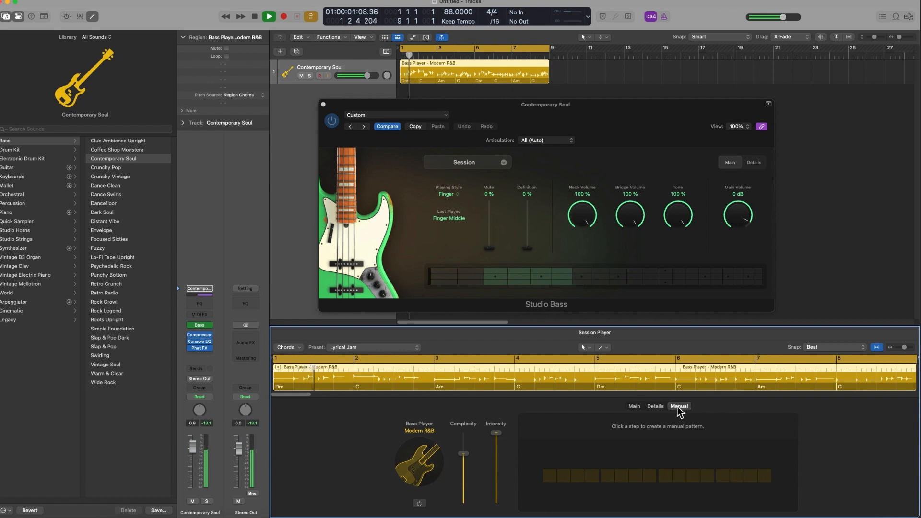
left_click(634, 406)
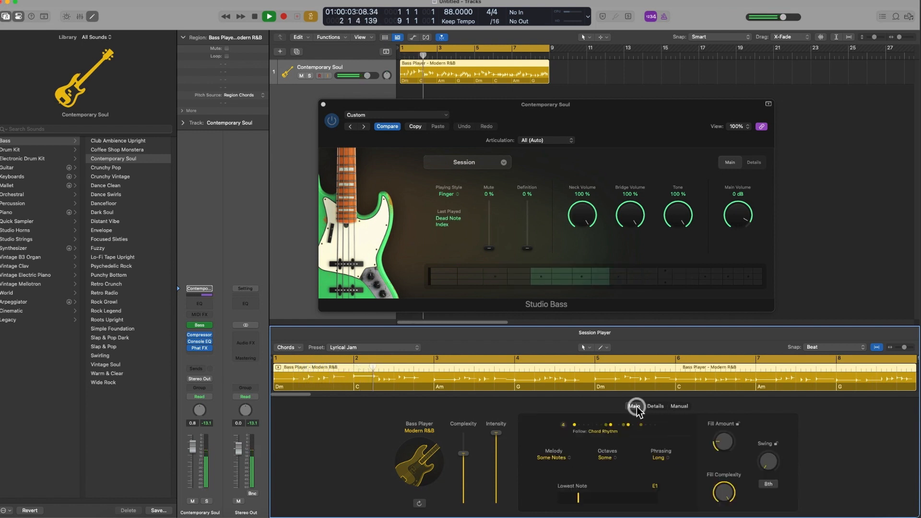
left_click(656, 457)
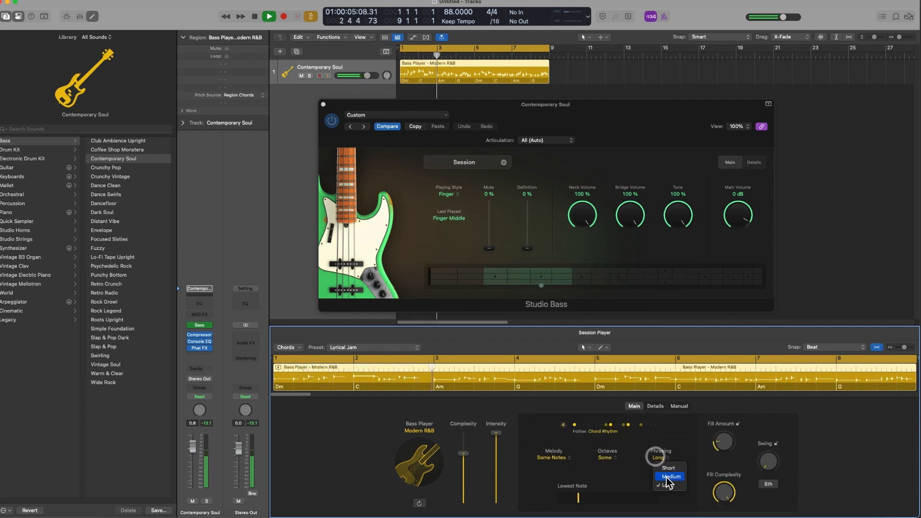
left_click(670, 476)
left_click(606, 457)
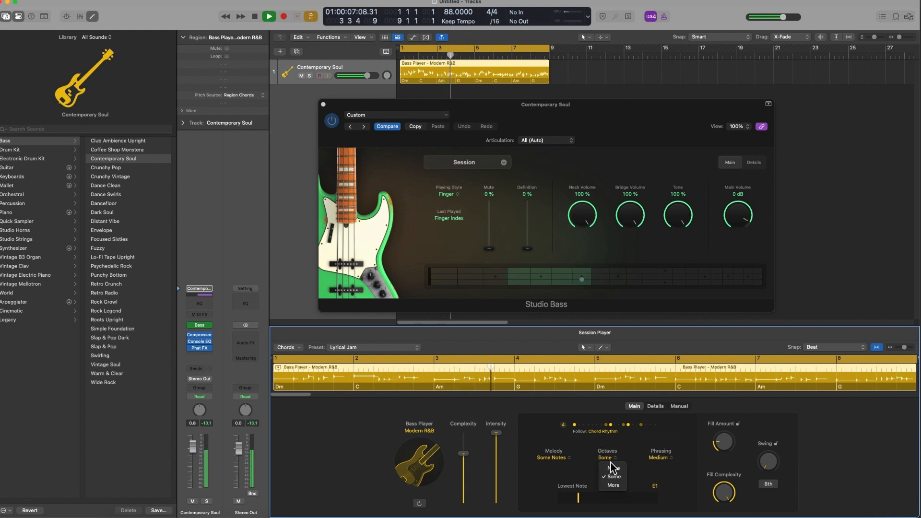
left_click(614, 484)
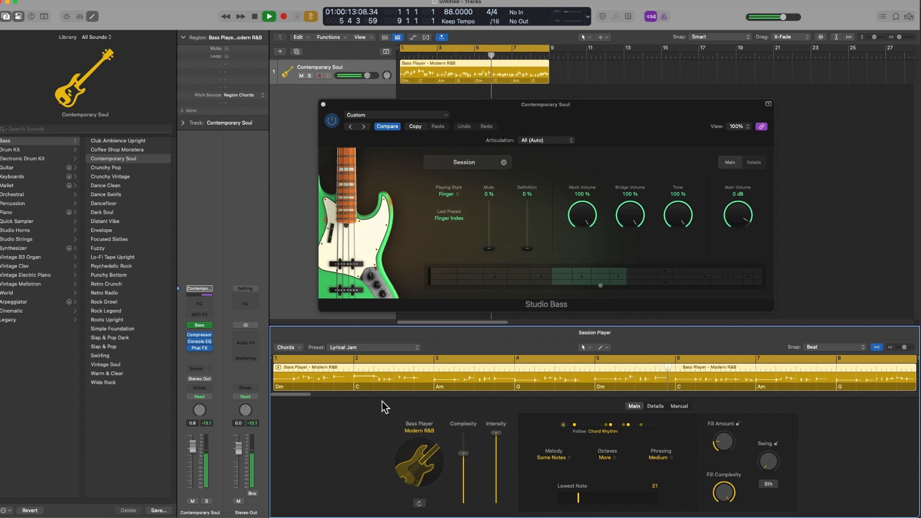
Load the Soul Flow preset and try Studio Bass's Pick playing style before returning it to Finger.
left_click(389, 348)
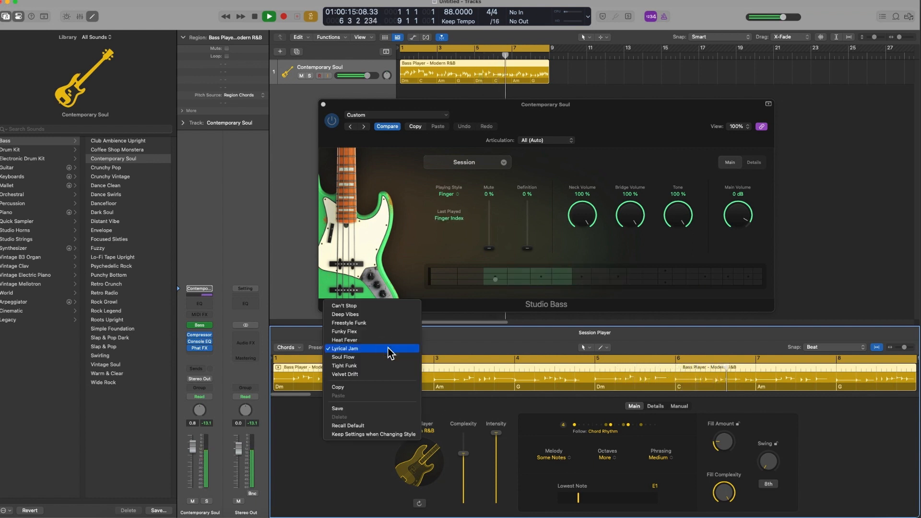
left_click(386, 356)
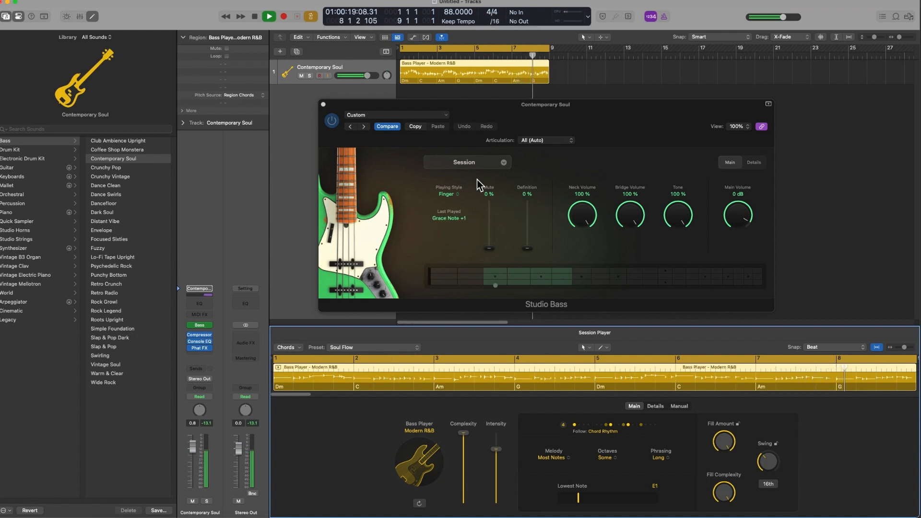
left_click(447, 194)
left_click(446, 194)
left_click(454, 213)
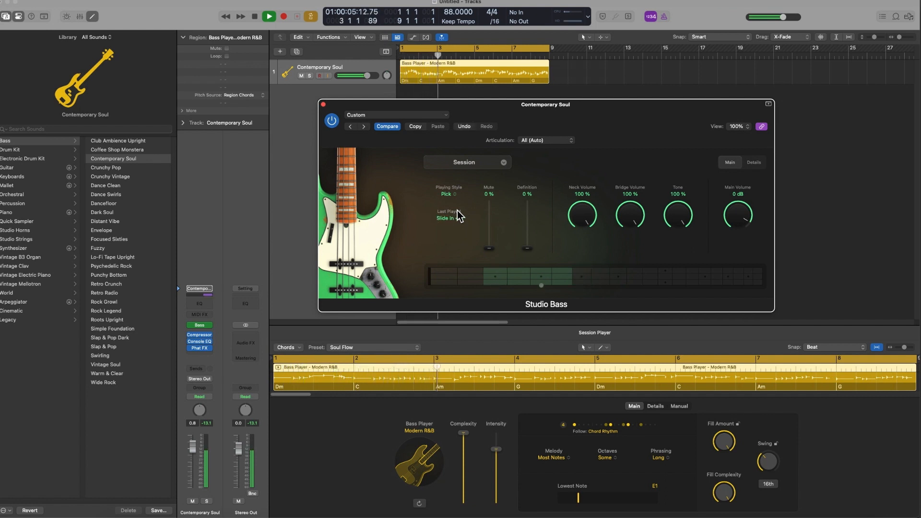
left_click(450, 194)
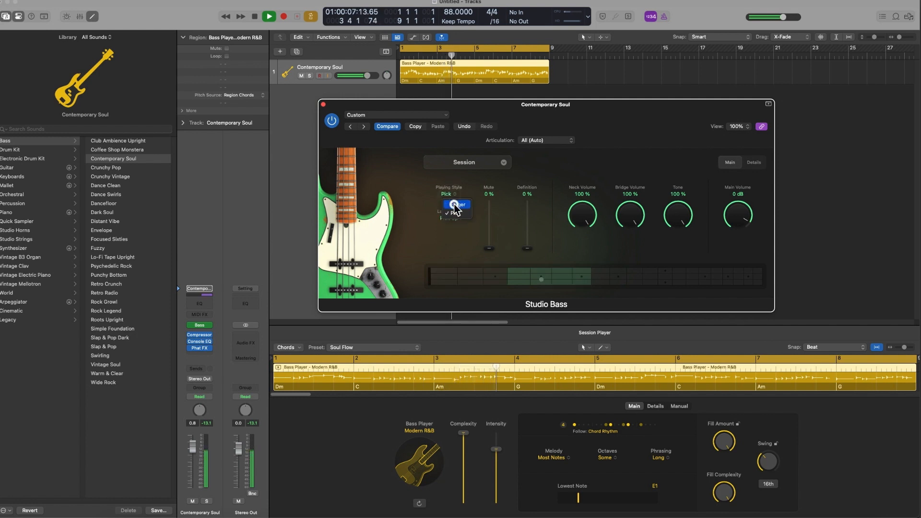
left_click(454, 205)
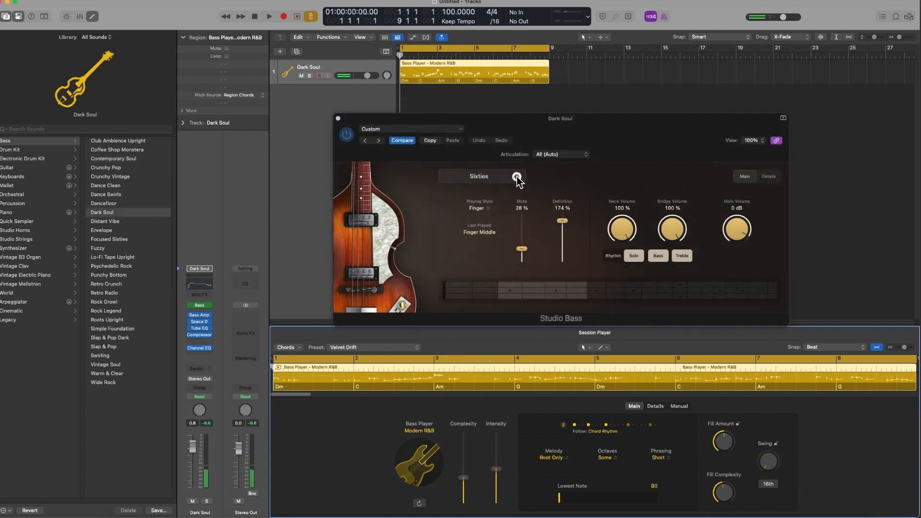
Check the bass model choices in Studio Bass and load the Lo-Fi Tape Upright patch on the track.
left_click(517, 178)
left_click(225, 199)
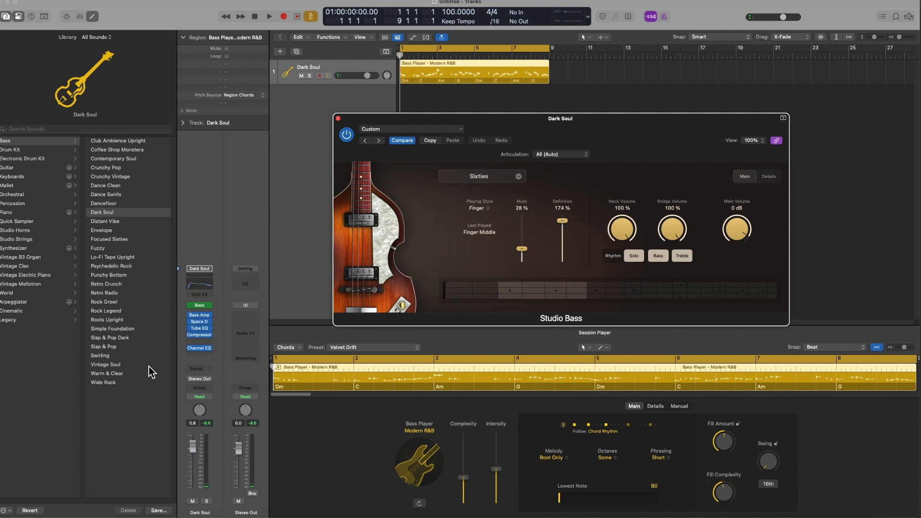
left_click(130, 259)
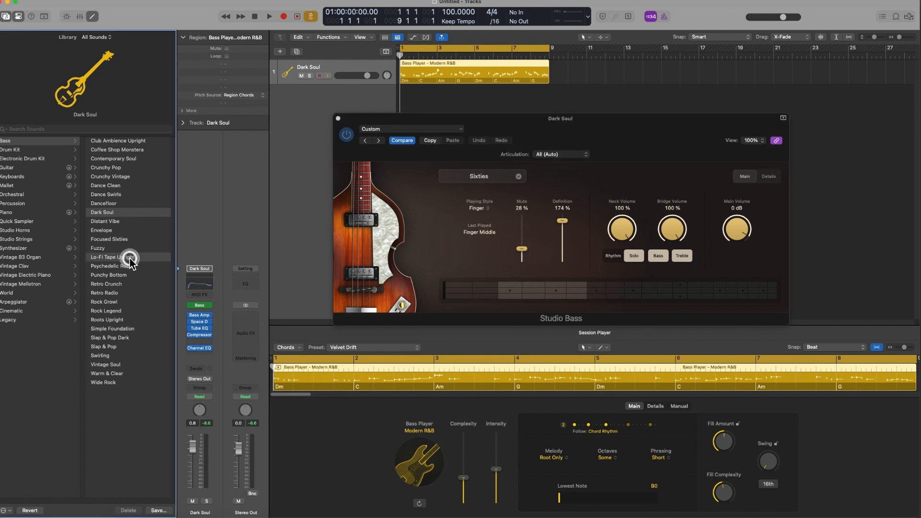
Browse the bass player styles and change the style from Modern R&B to Roots Upright.
left_click(416, 431)
scroll(430, 383, "down", 3)
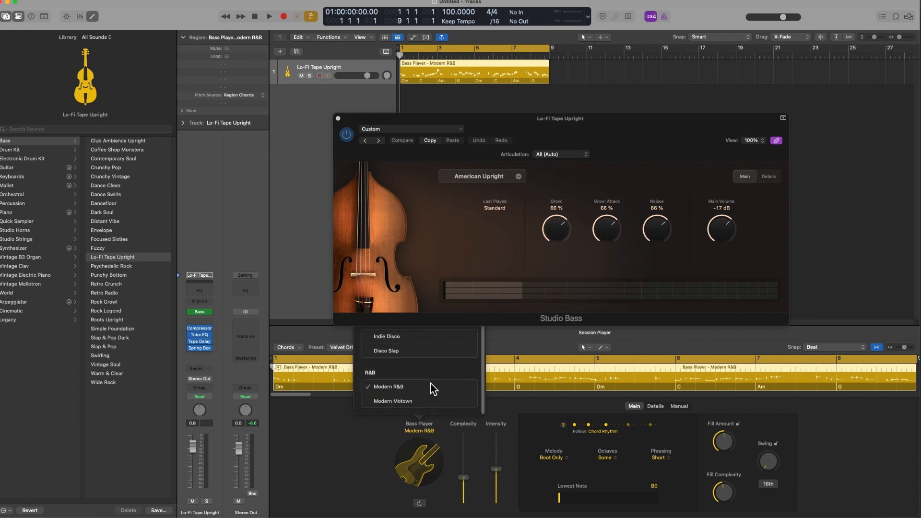
scroll(430, 383, "up", 3)
left_click(429, 360)
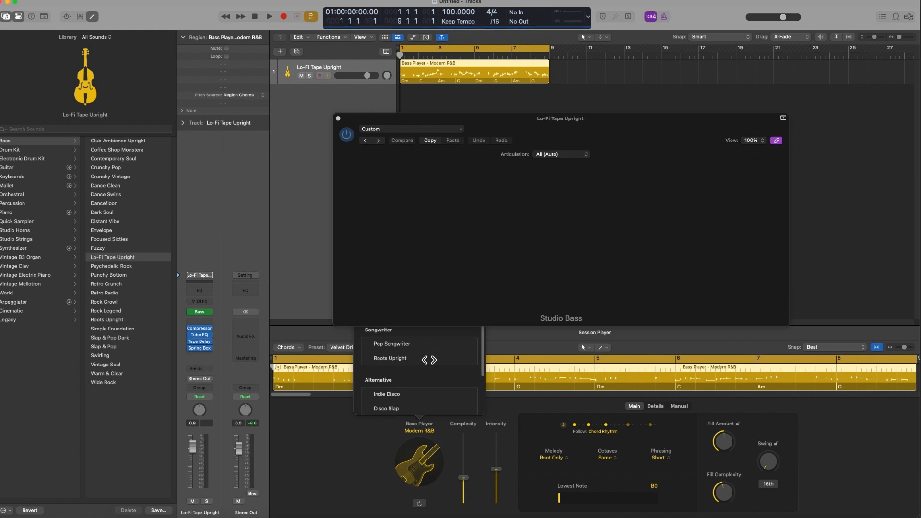
left_click(376, 449)
left_click(132, 258)
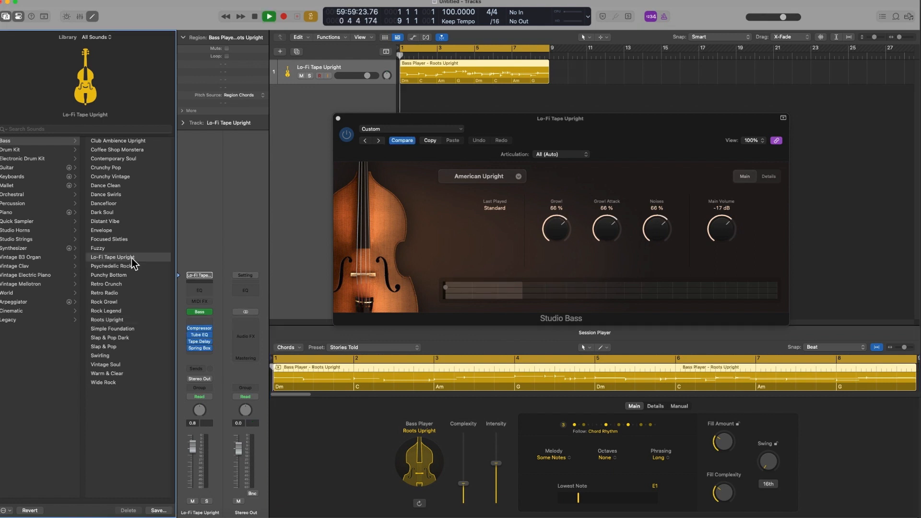
Play the upright bass region from the start and raise Studio Bass's Main Volume to -4 dB.
key("space")
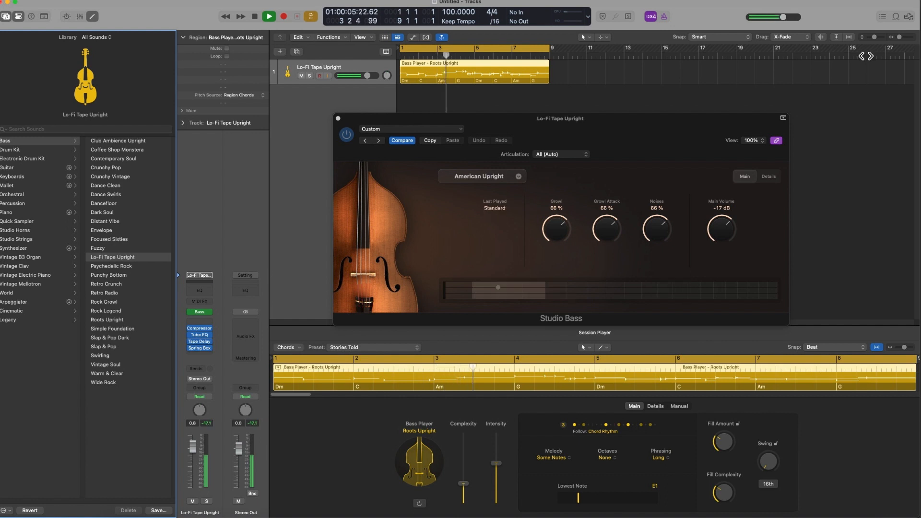
key("space")
key("space")
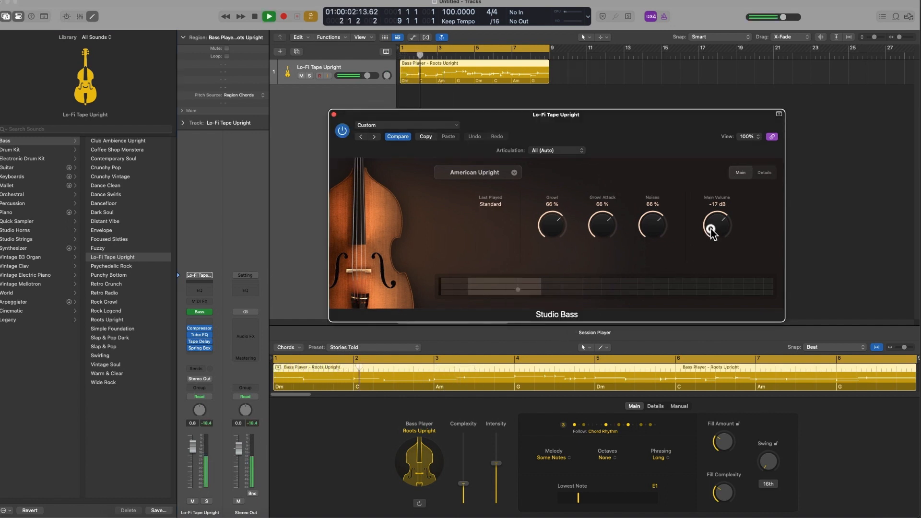
left_click_drag(713, 231, 704, 207)
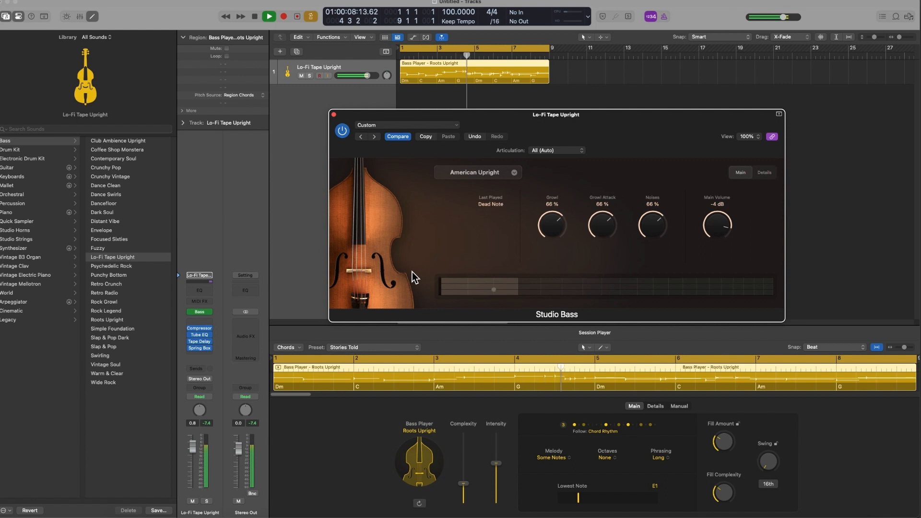
In the track's Vintage Tube EQ, increase the Drive and set the Output Model to Silky.
left_click(198, 335)
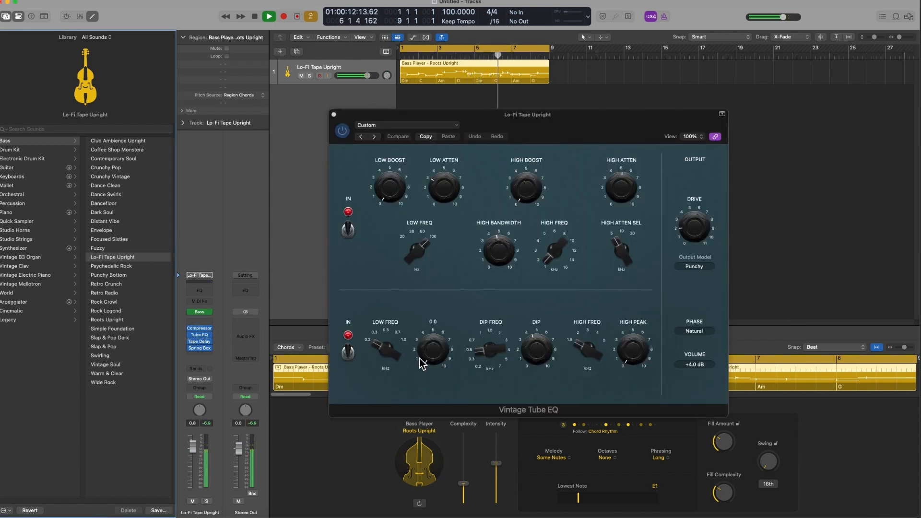
left_click_drag(381, 332, 386, 451)
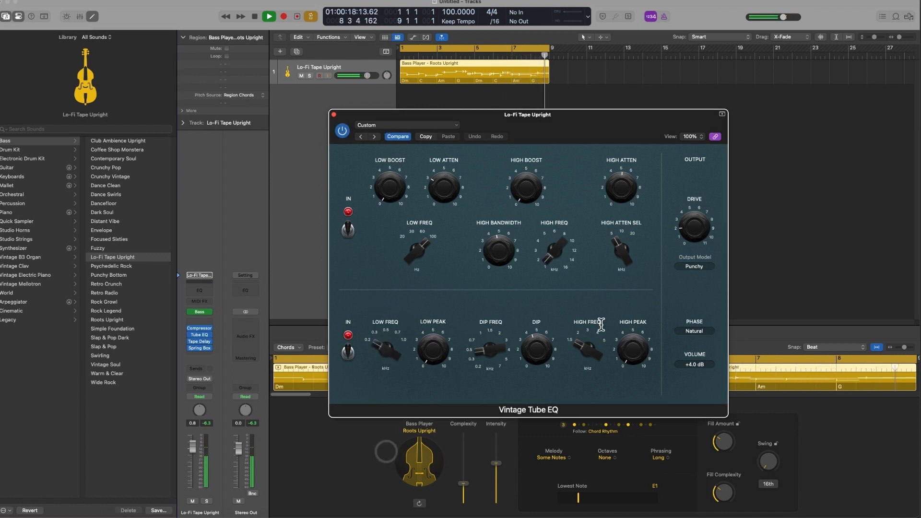
left_click_drag(688, 228, 686, 212)
left_click(694, 266)
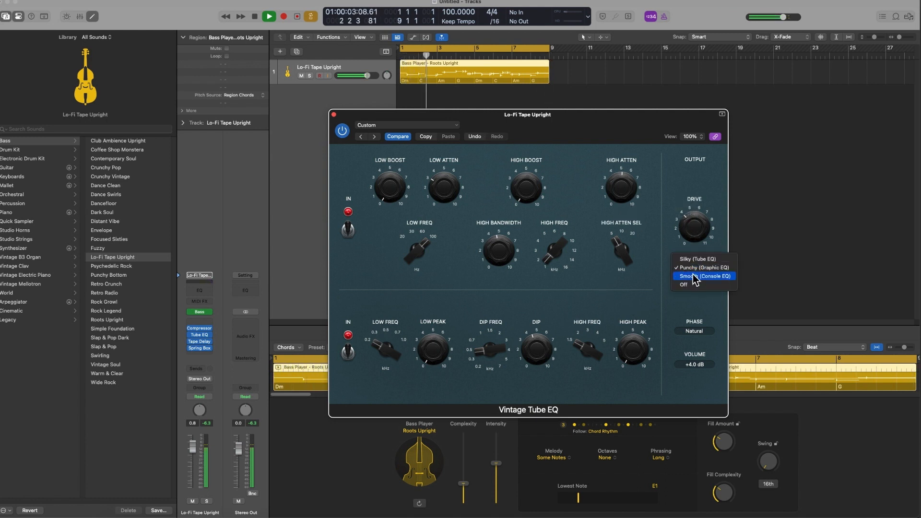
left_click(694, 258)
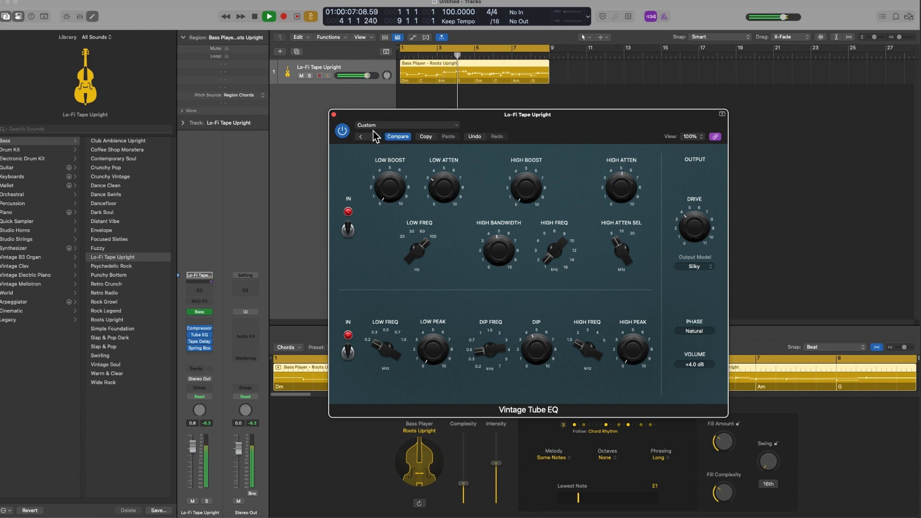
left_click(335, 114)
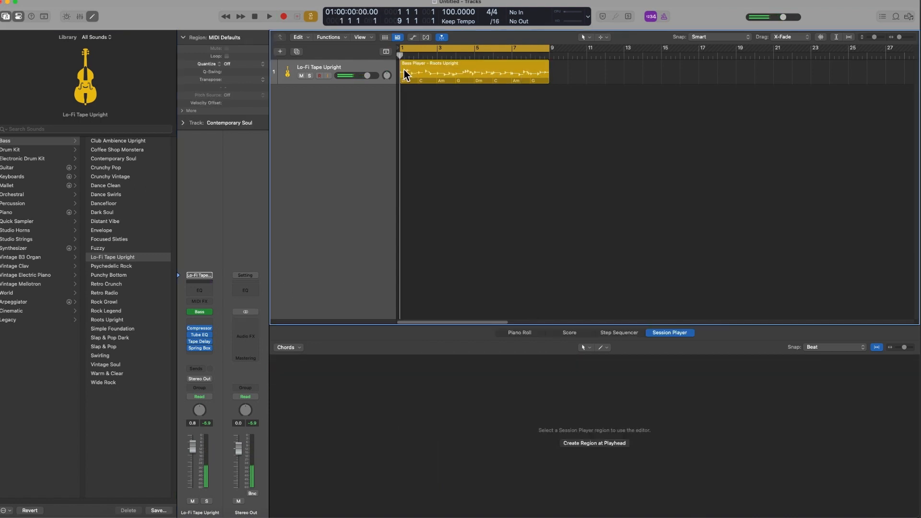
Select the Roots Upright bass region on the track to show it in the Session Player editor.
left_click(404, 70)
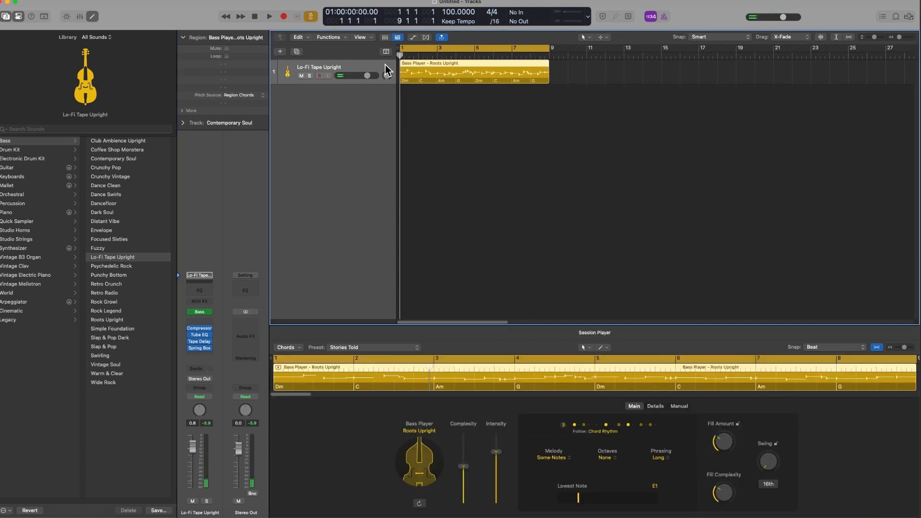